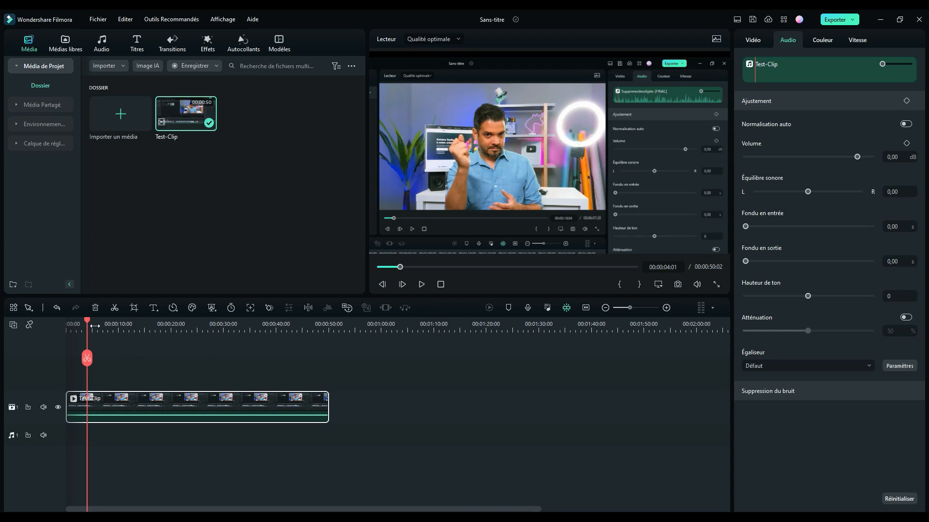
Step: Split the Test-Clip on the timeline at 00:00:04:01
scroll(95, 326, up, 3)
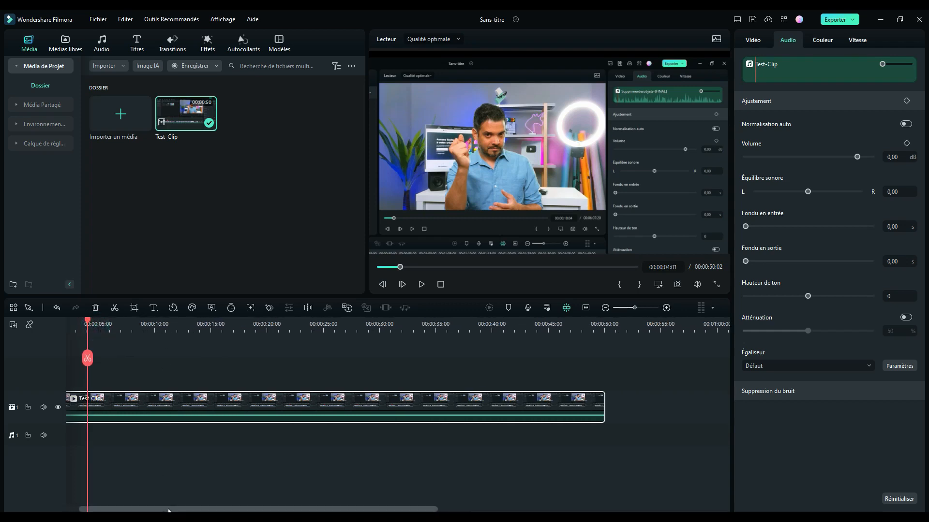
drag(169, 510, 157, 510)
click(114, 307)
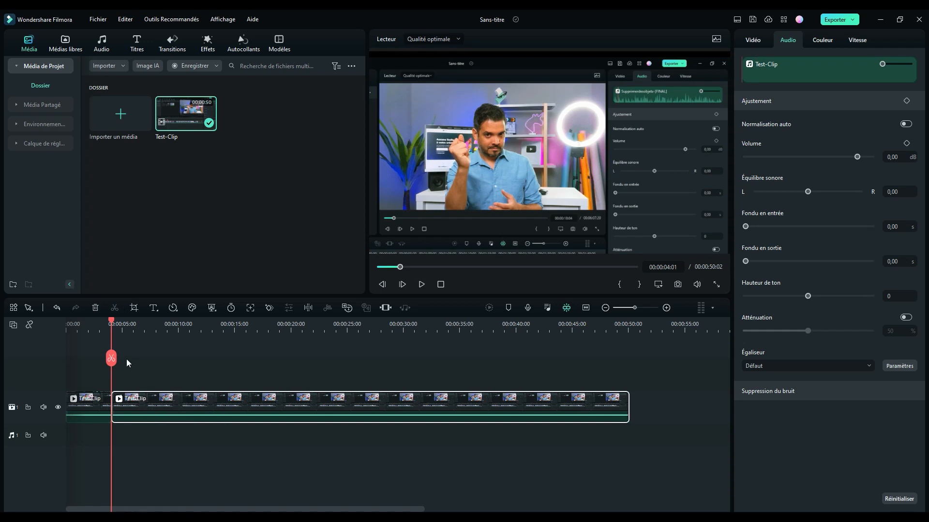
Step: Step back ten frames and split the first segment at 00:00:03:16 to isolate a short transition segment
key(Left)
key(Left)
key(Left)
key(Left)
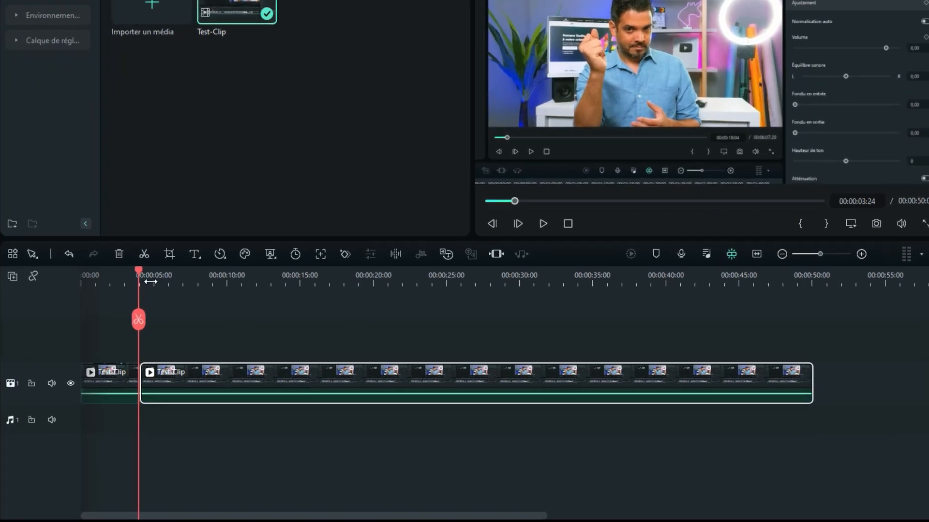
key(Left)
key(Left)
key(Left)
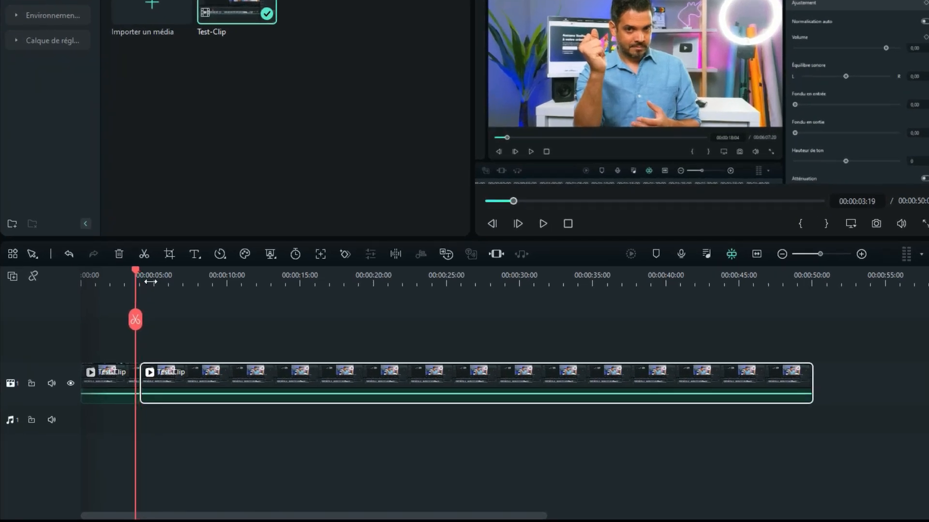
key(Left)
key(Left)
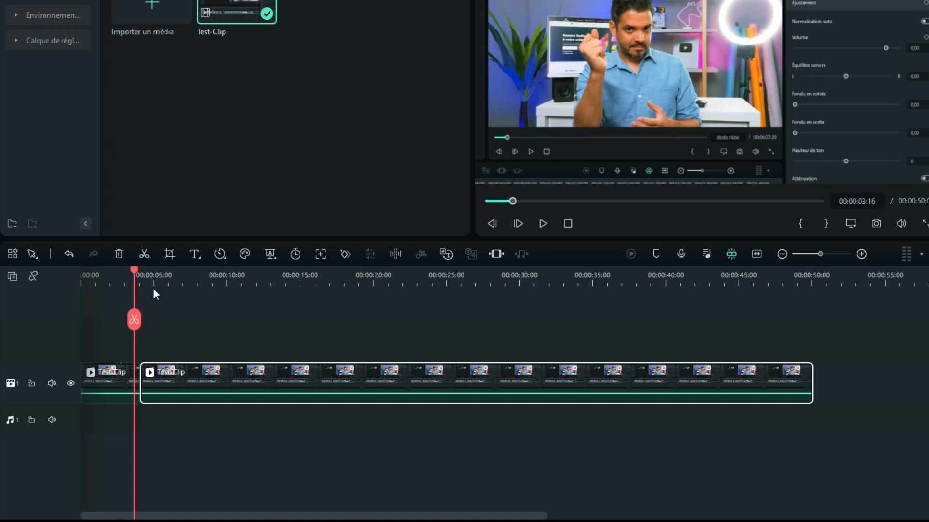
click(134, 320)
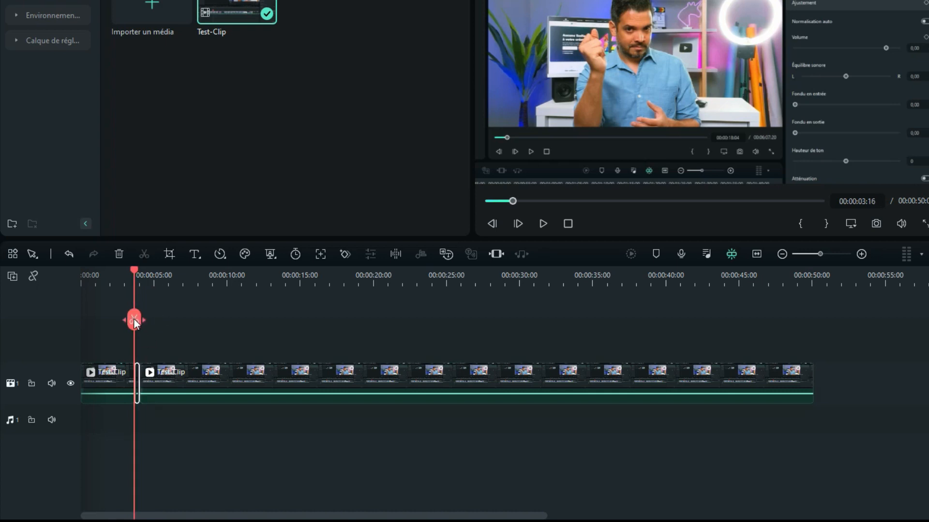
Step: Open Crop and Zoom for the short ten-frame segment, switch to Pan & Zoom, and swap its start and end frames
scroll(150, 280, up, 3)
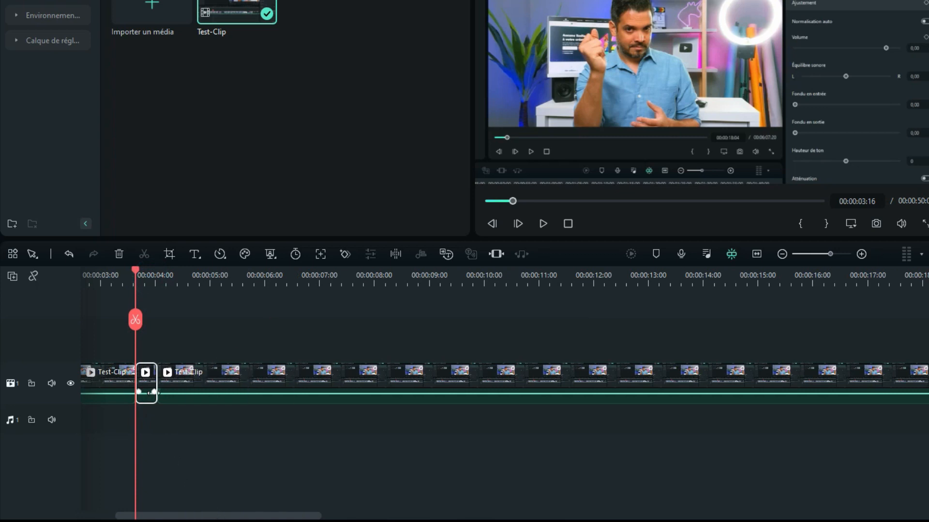
right_click(146, 376)
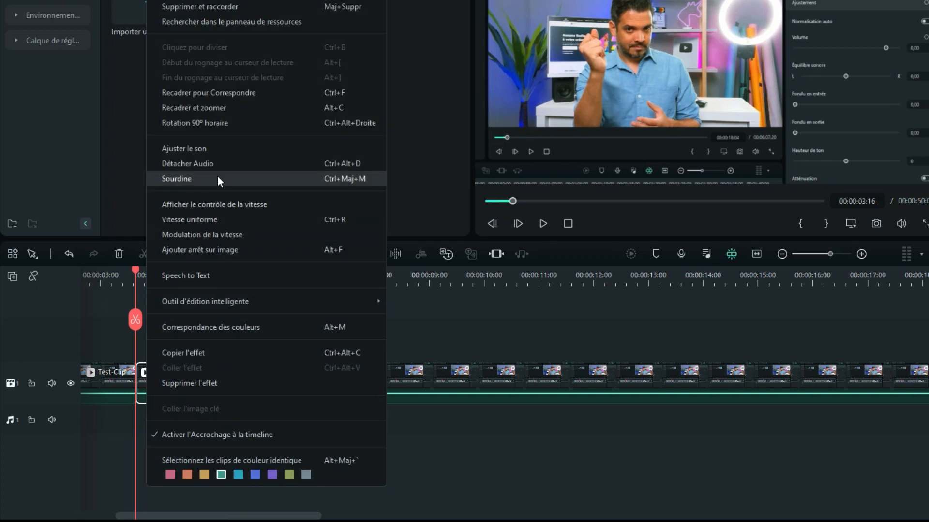
click(209, 105)
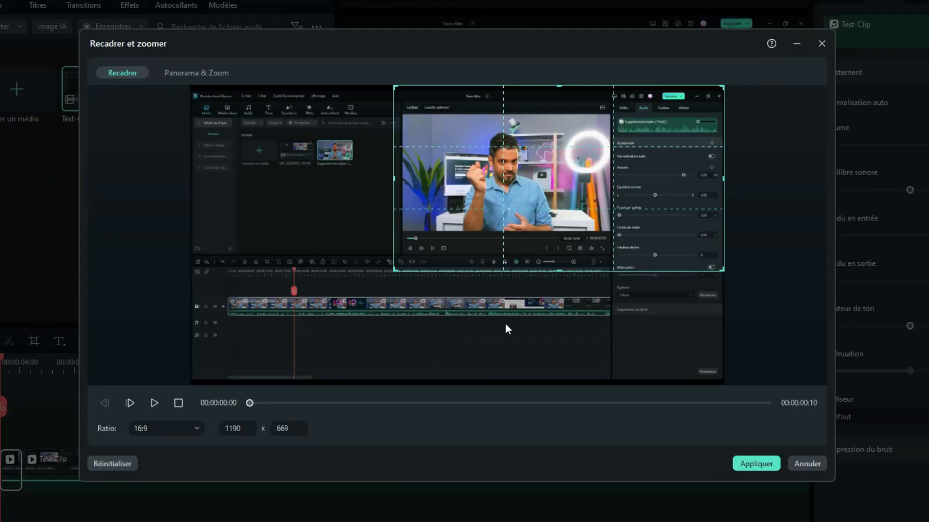
click(197, 74)
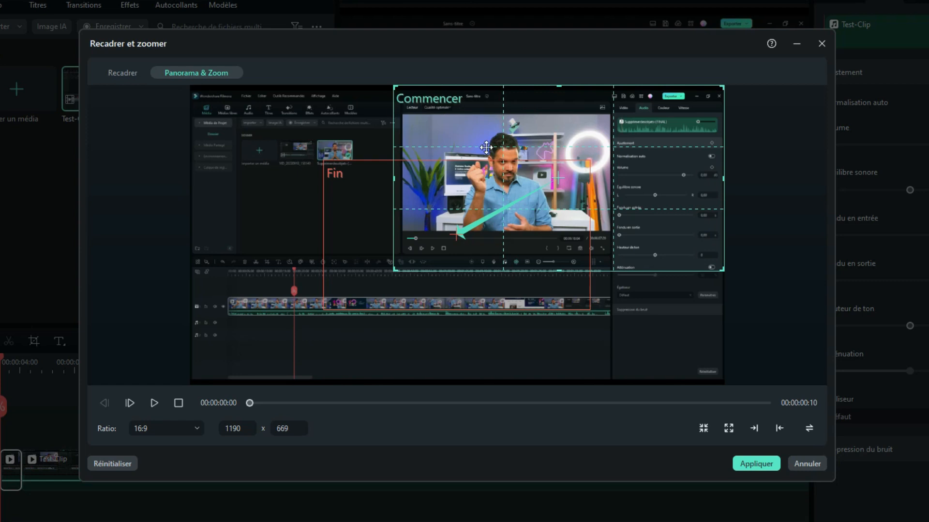
click(808, 428)
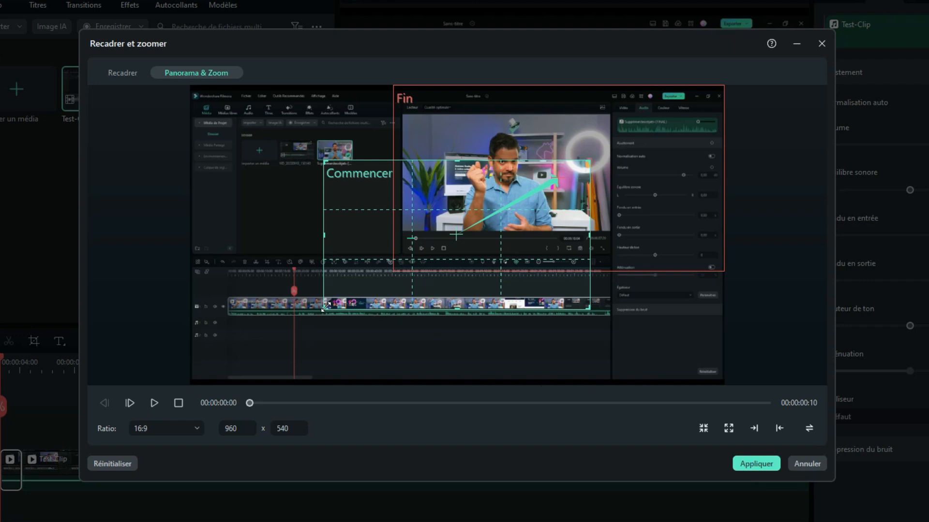
Step: Enlarge the start frame to about 1886 x 1061 so it covers nearly the whole picture, and apply the zoom
drag(321, 307, 305, 325)
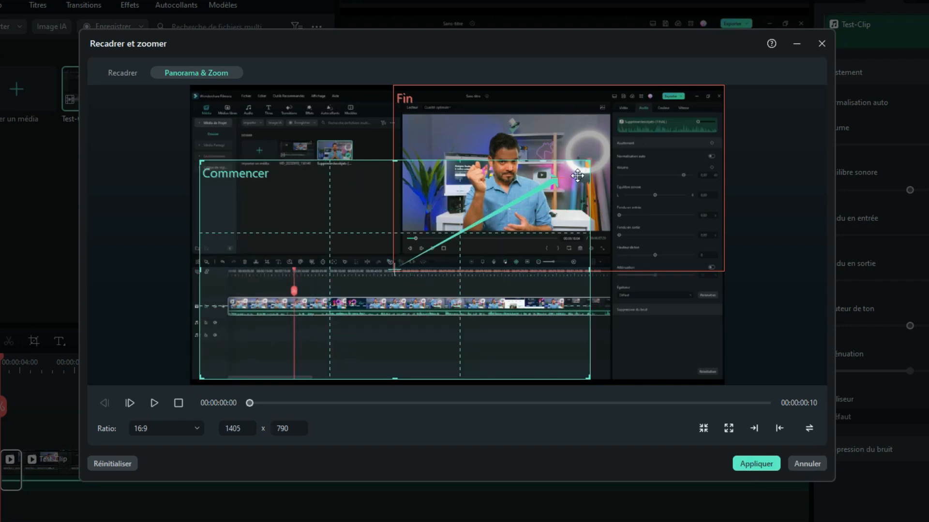
drag(588, 164, 738, 80)
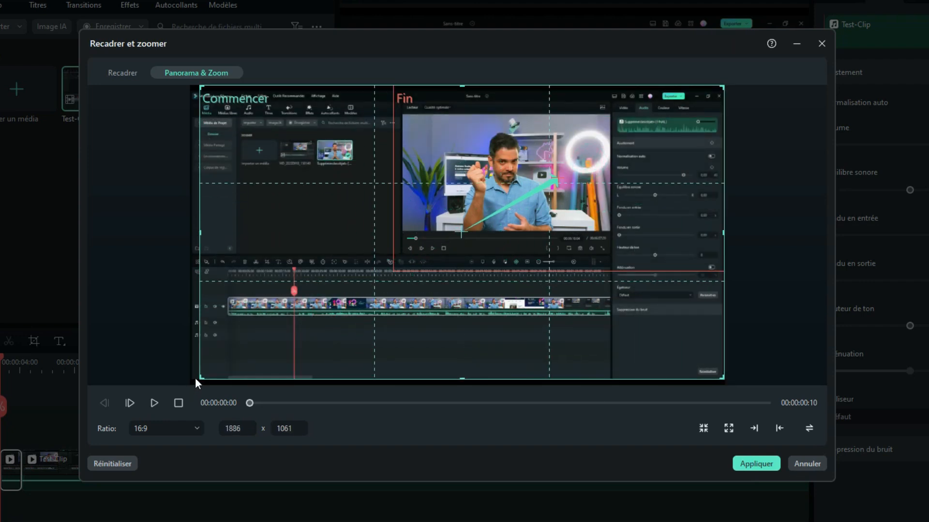
click(750, 466)
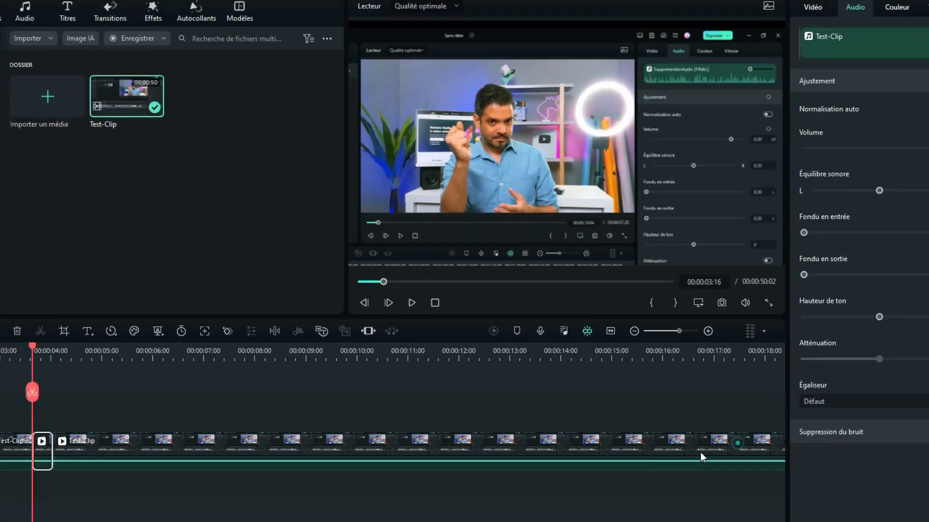
Step: Open Crop and Zoom for the first segment, enlarge its crop frame to cover nearly the whole picture, and apply it
scroll(234, 326, down, 3)
drag(192, 509, 187, 509)
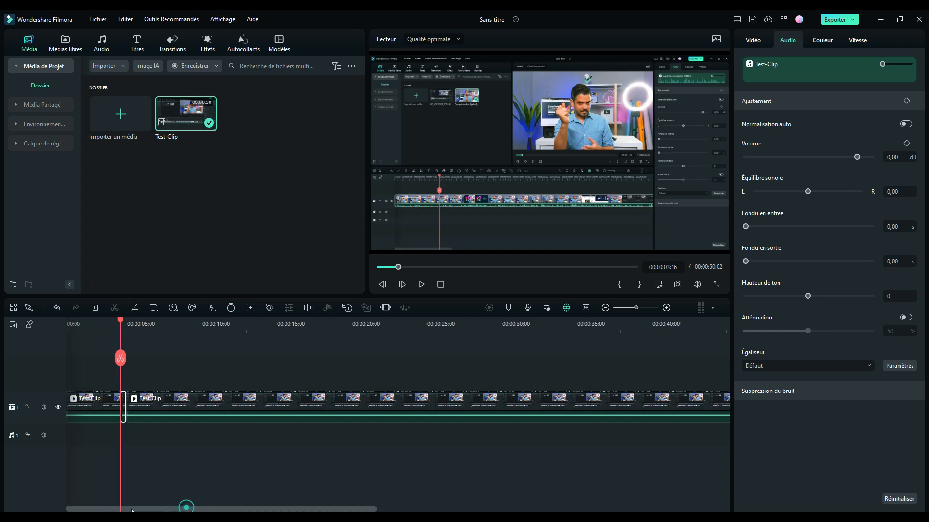
mouse_move(123, 323)
mouse_down()
mouse_move(97, 329)
mouse_move(107, 329)
mouse_up()
click(96, 403)
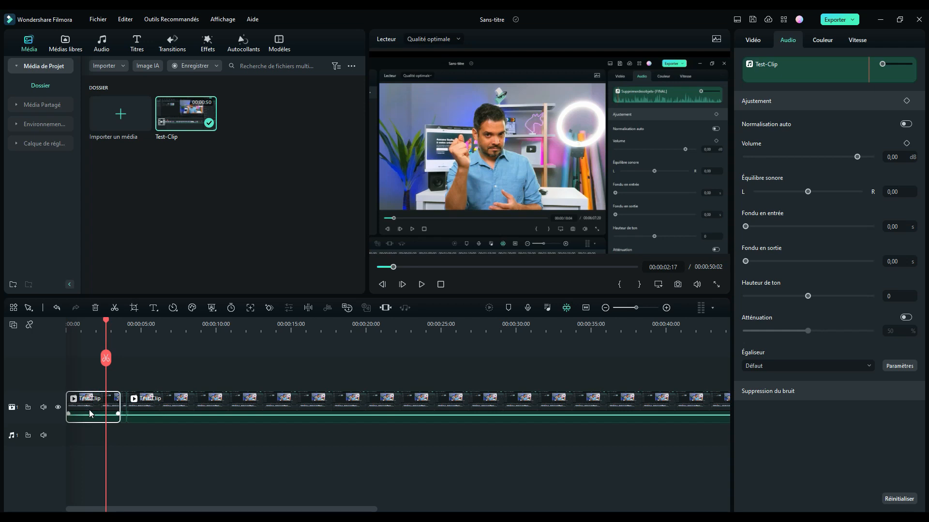
right_click(94, 402)
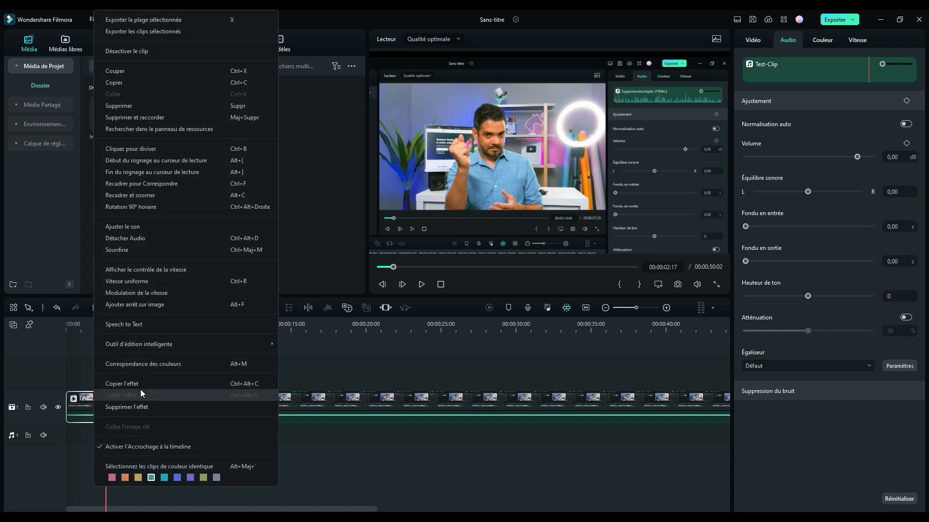
click(168, 195)
drag(411, 253, 239, 386)
click(689, 403)
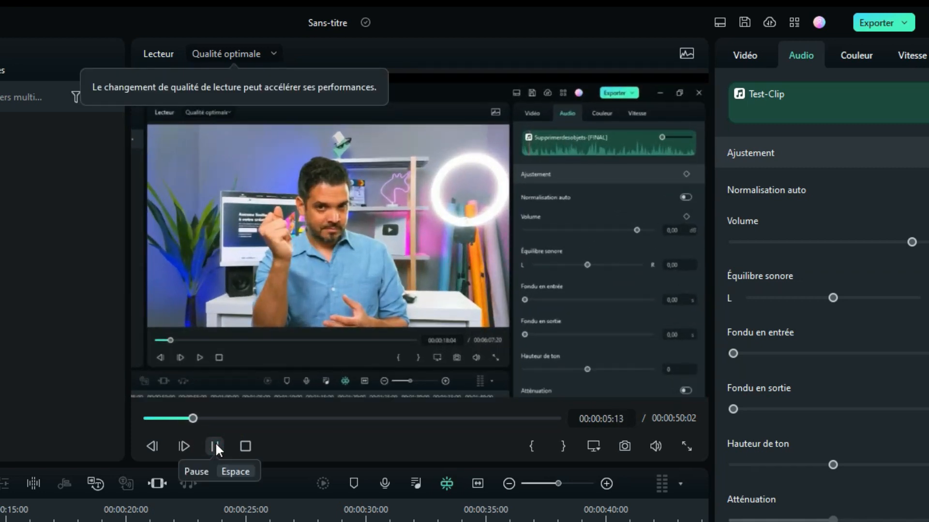
Step: Play back the zoom and split the last segment at about 00:00:06:00
click(215, 446)
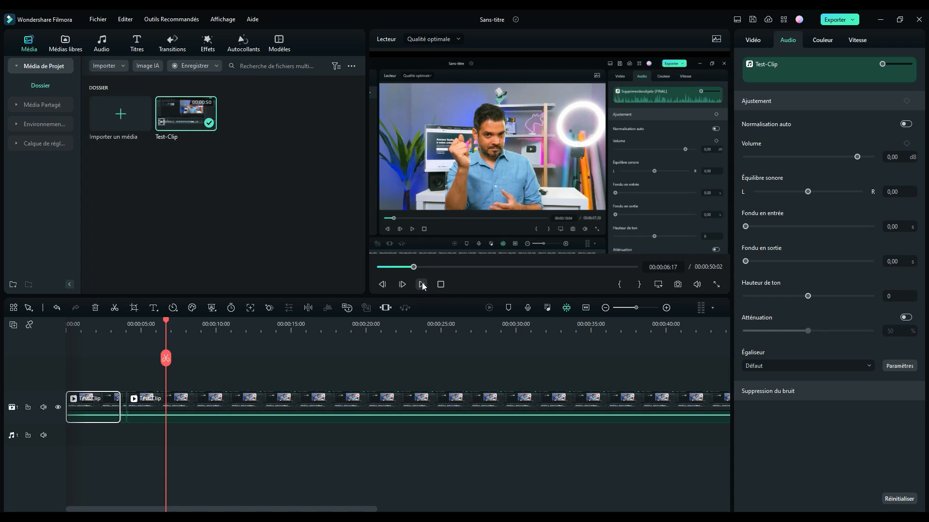
click(421, 285)
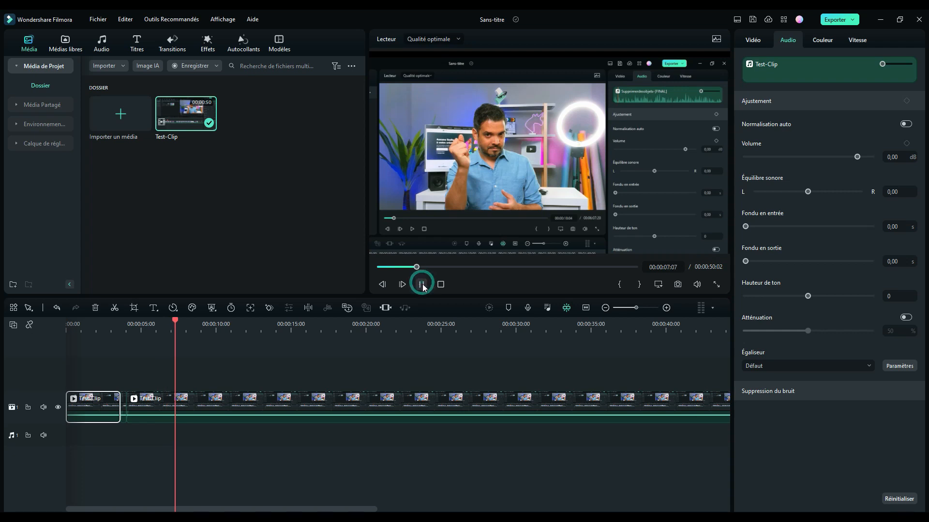
mouse_move(179, 318)
mouse_down()
mouse_move(157, 334)
mouse_move(128, 338)
mouse_move(144, 316)
mouse_move(171, 319)
mouse_up()
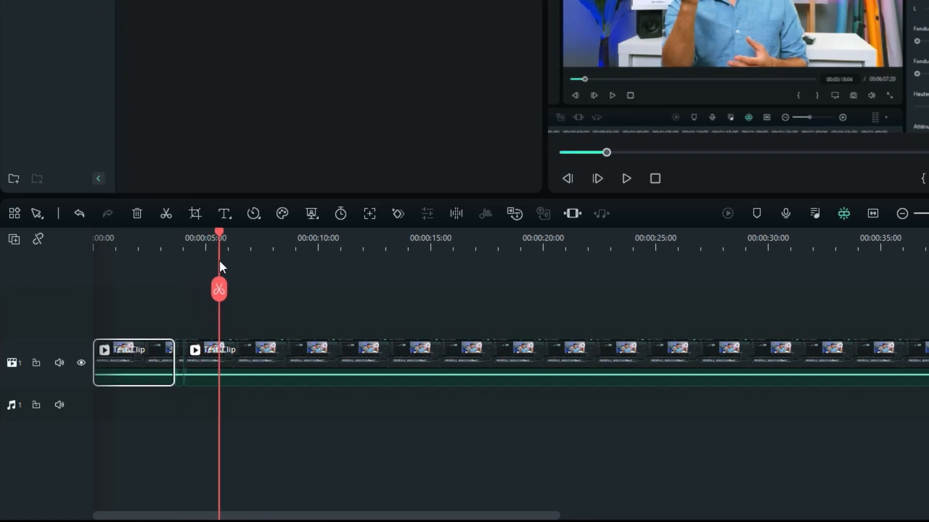
drag(221, 266, 228, 265)
click(228, 291)
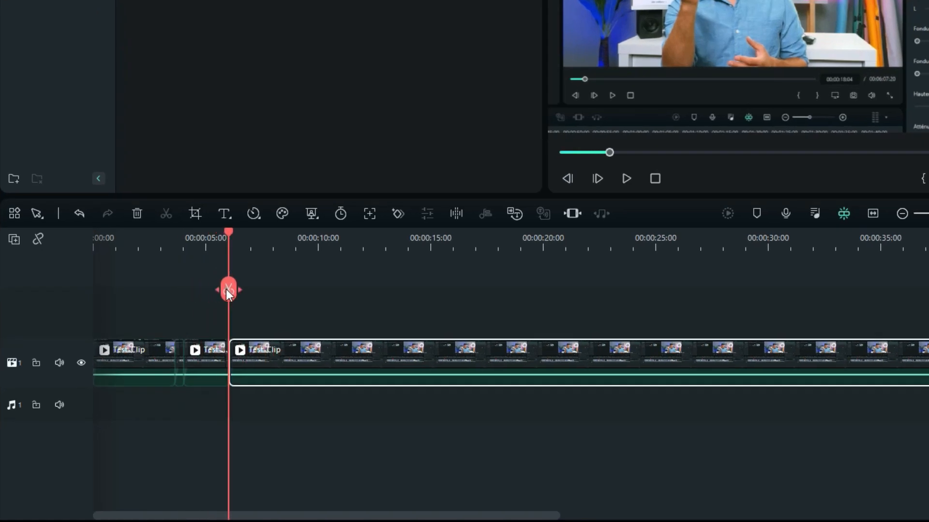
Step: Open Pan & Zoom for the last segment and move its end frame to the upper-left corner of the picture
right_click(261, 353)
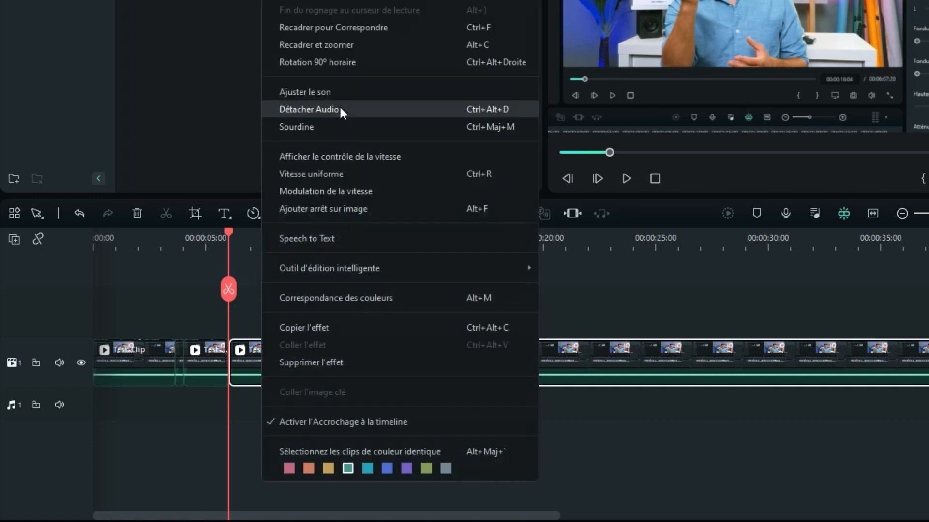
click(341, 45)
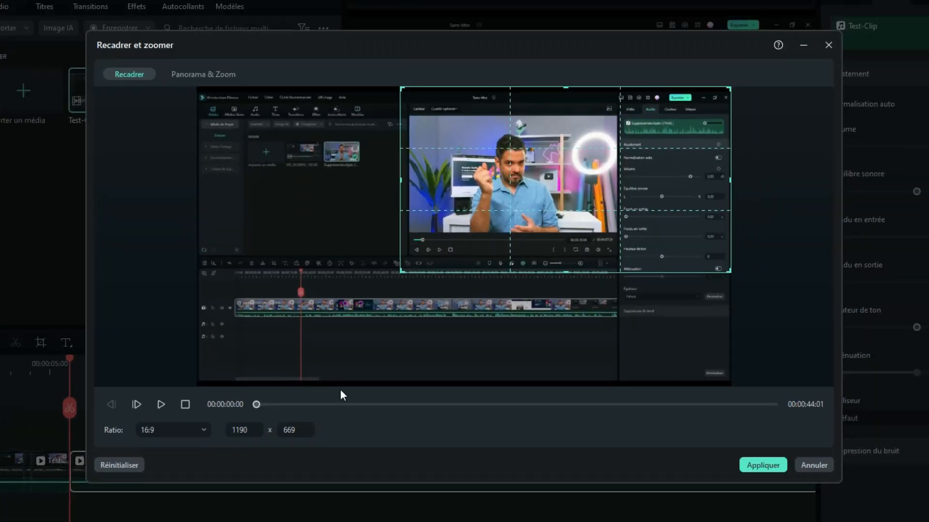
click(206, 74)
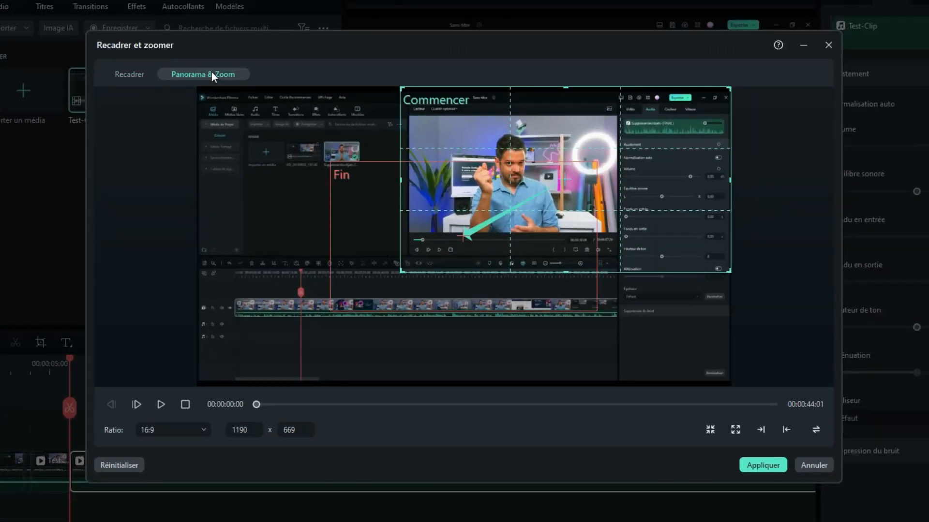
click(370, 289)
drag(425, 291, 233, 193)
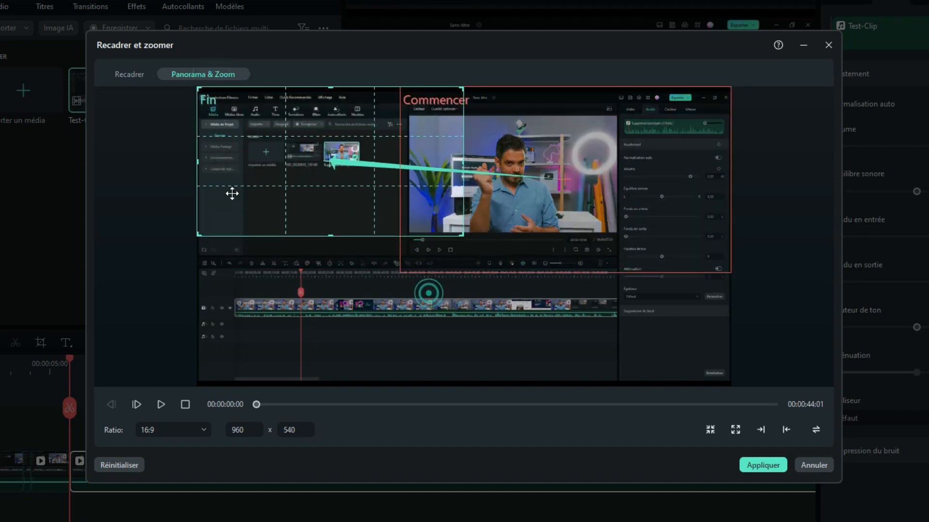
Step: Enlarge the end frame to about the start frame's size, apply the pan, and play it back
drag(460, 233, 529, 304)
click(755, 463)
click(416, 309)
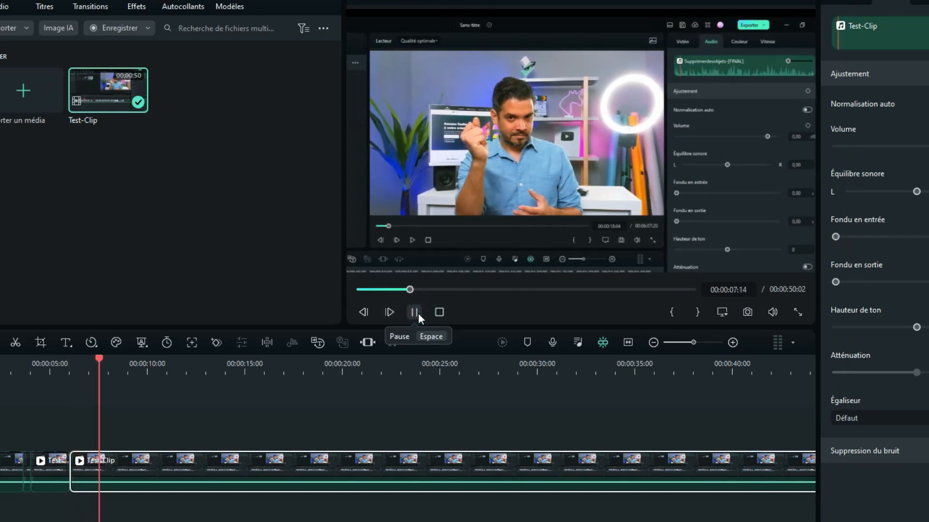
click(415, 312)
Step: Split the last segment ten frames after its start to isolate a short panning segment
drag(111, 361, 70, 366)
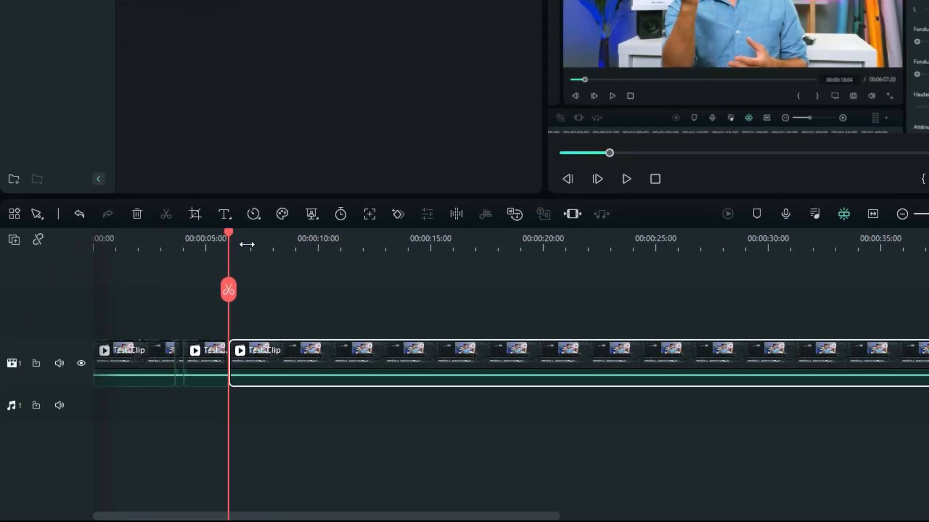
key(Right)
key(Right)
key(Right)
key(Right)
key(Right)
key(Right)
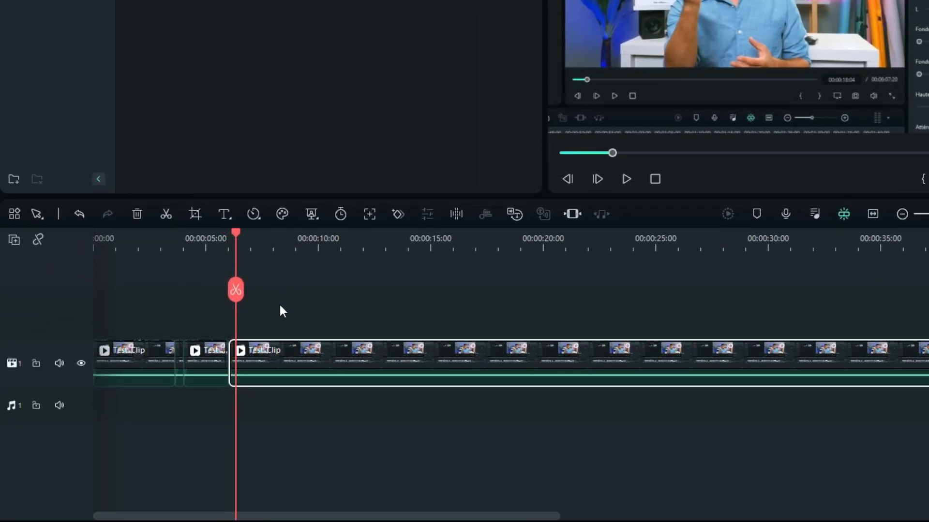
Step: Play back the timeline from about 00:00:05:00 to review the pan across the short segment
click(207, 235)
click(626, 179)
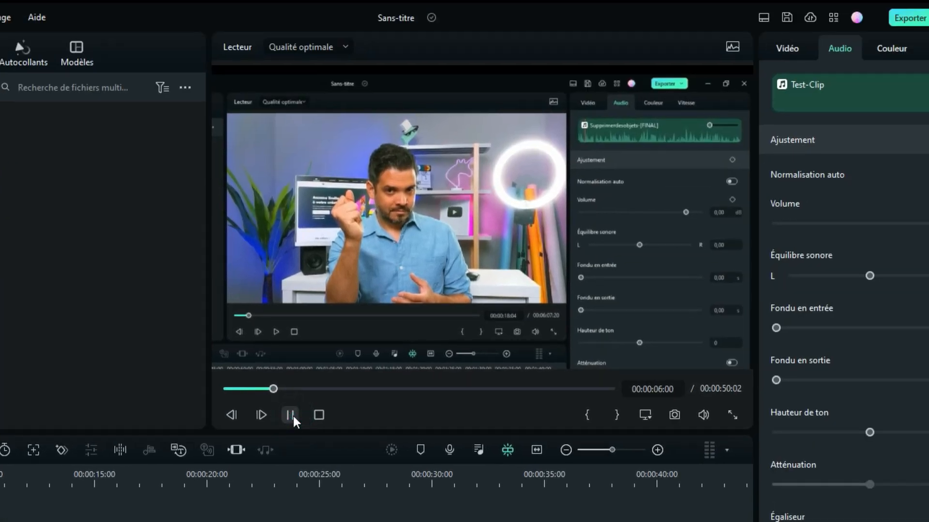
click(293, 416)
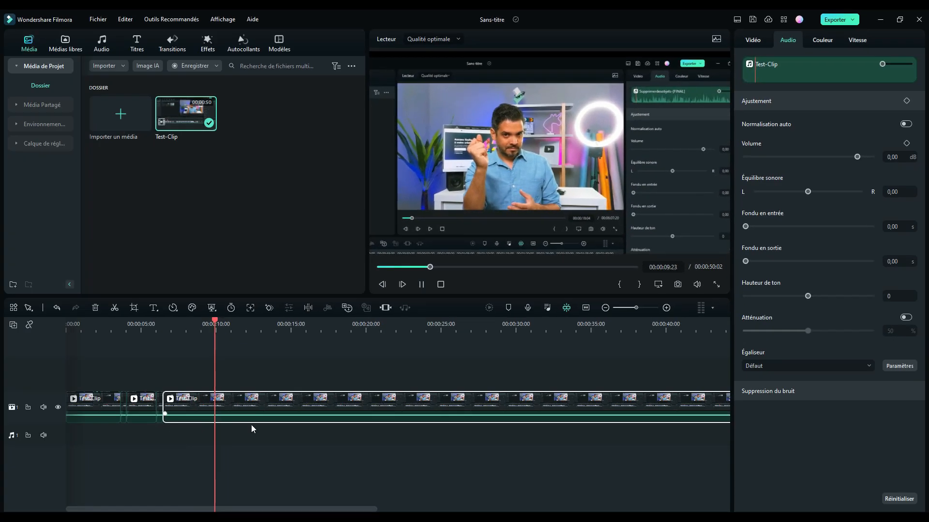
click(422, 285)
Step: Move the Pan & Zoom start frame of the last segment onto the end frame at the picture's upper-left corner and apply it
drag(249, 320, 172, 338)
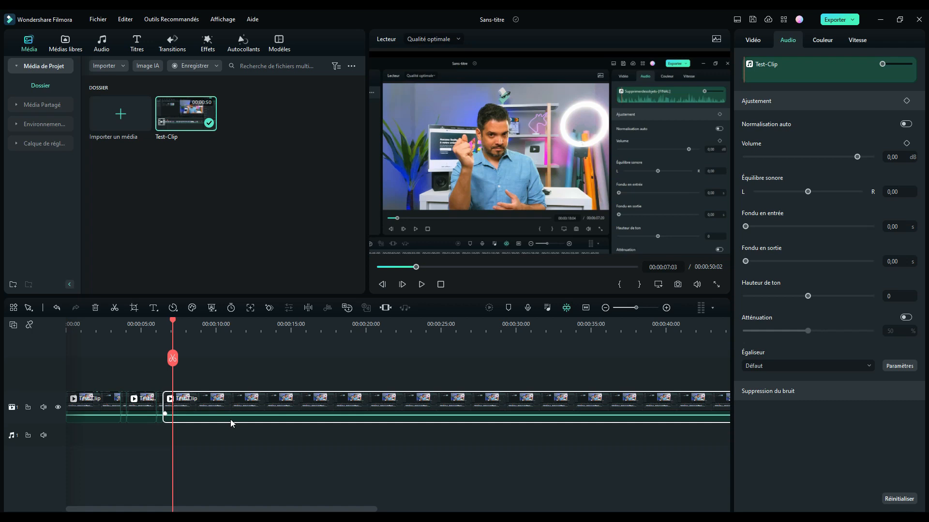
right_click(191, 405)
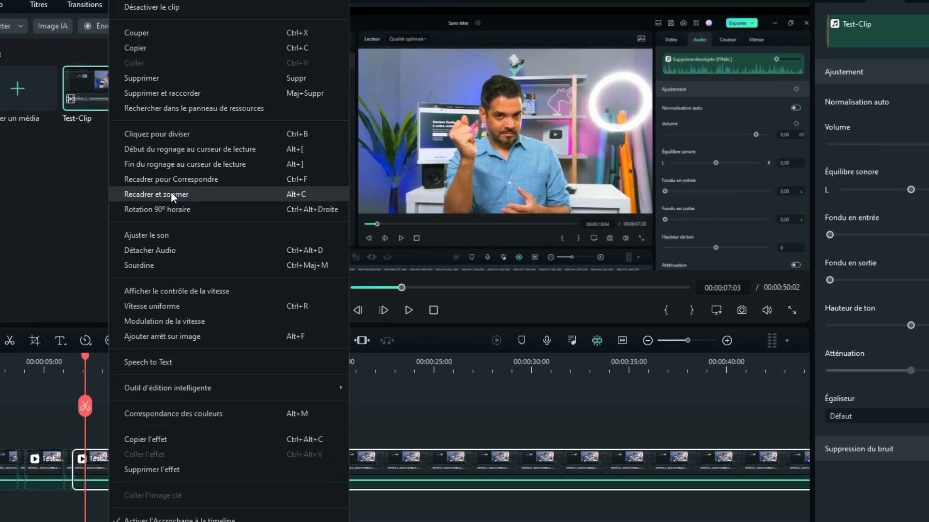
click(230, 195)
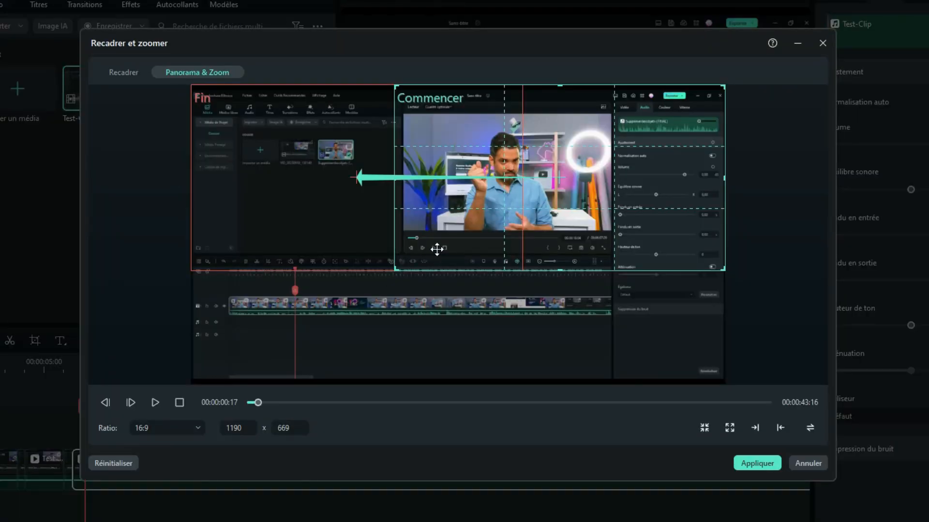
drag(619, 210, 404, 187)
drag(523, 269, 522, 272)
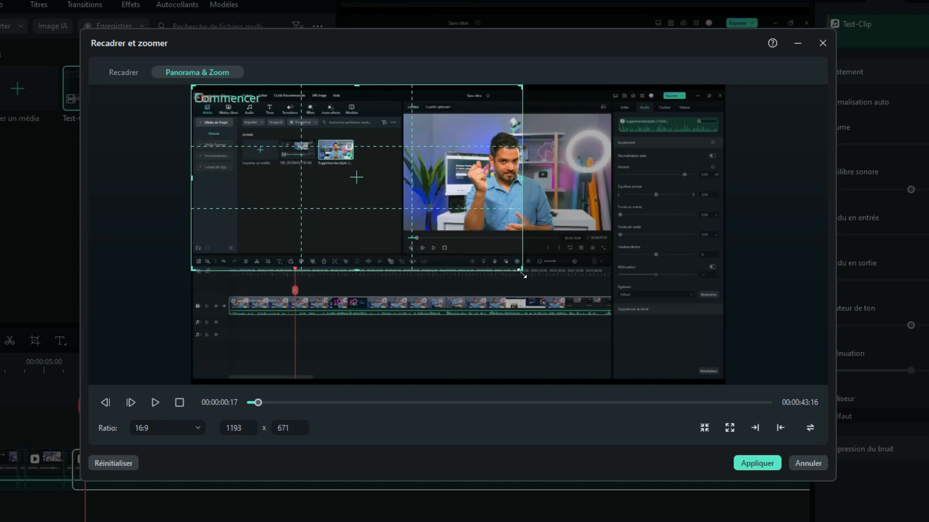
click(756, 463)
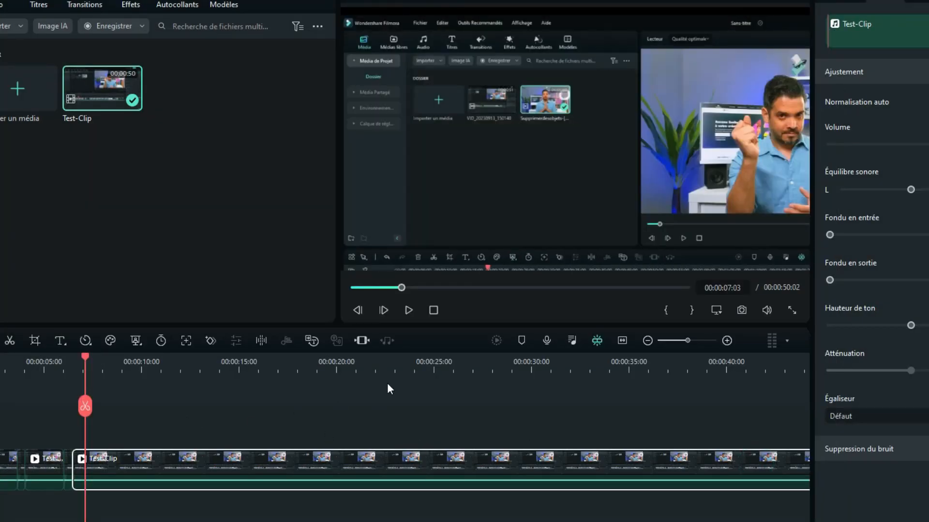
Step: Play back the timeline from about 00:00:05:00 to check the short pan and the fixed framing that follows it
click(408, 310)
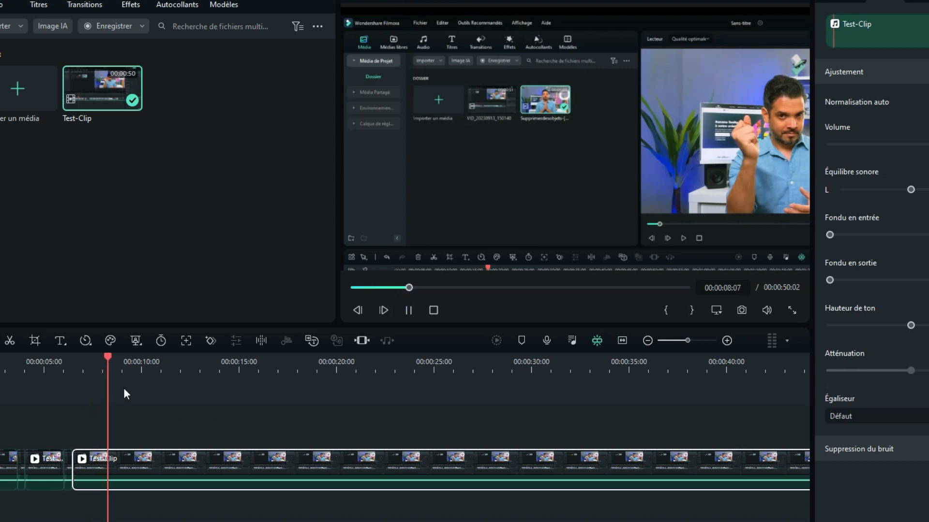
click(39, 364)
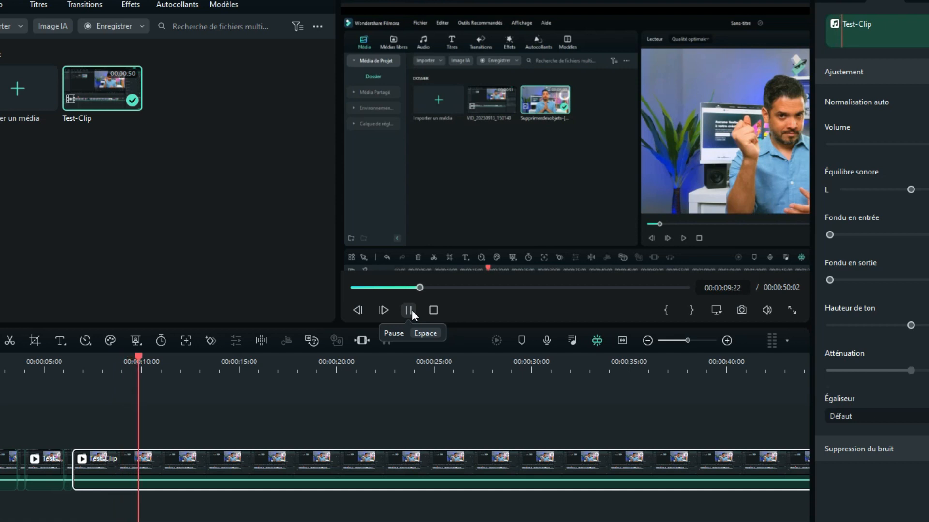
click(409, 311)
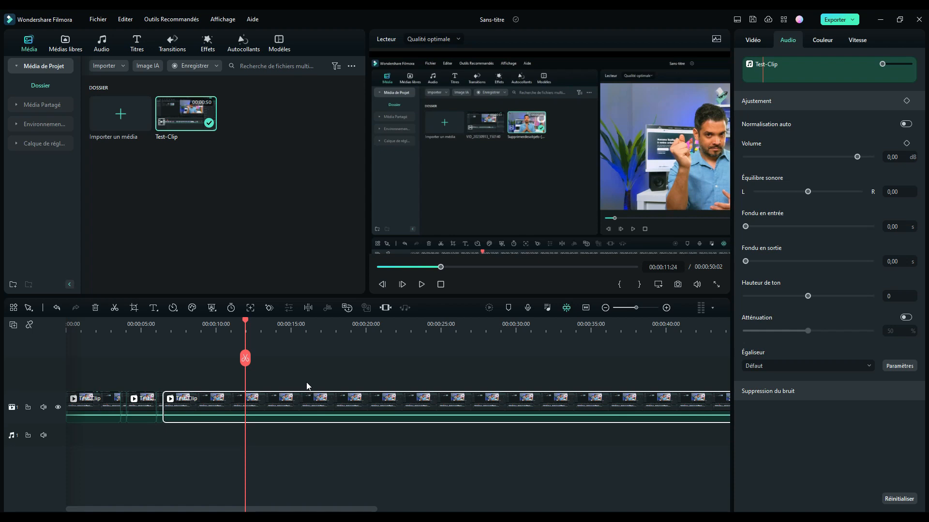
Step: Split the last segment at 00:00:09:01 and apply a downward pan to the new last segment, with its end frame at the picture's lower-left corner
drag(246, 322, 202, 330)
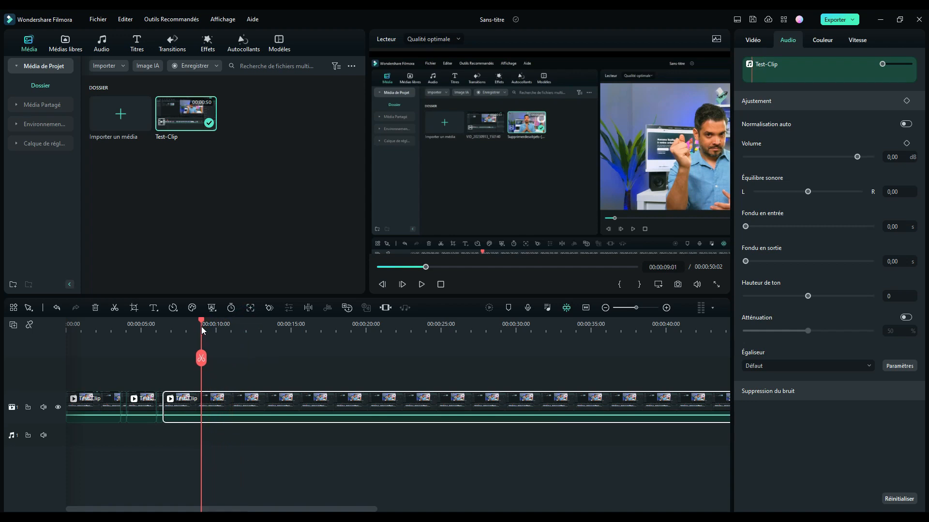
click(202, 358)
right_click(229, 404)
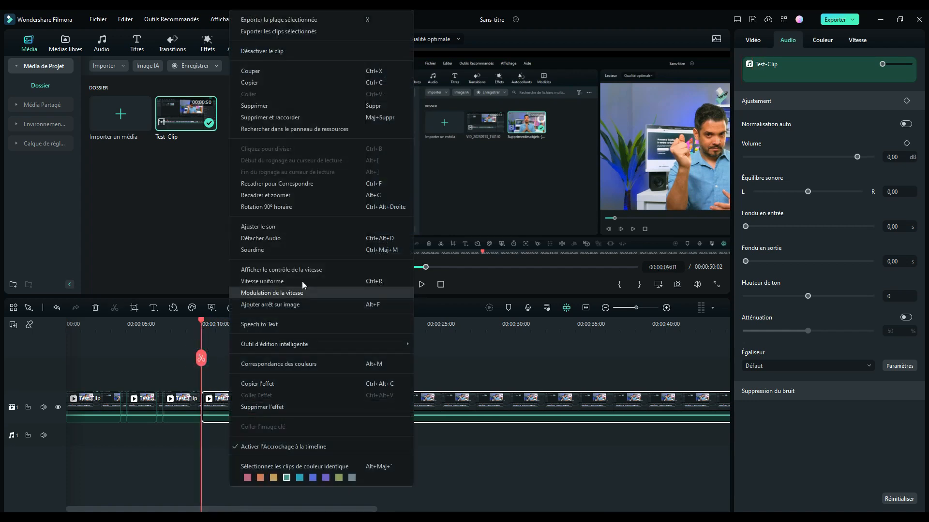
click(292, 195)
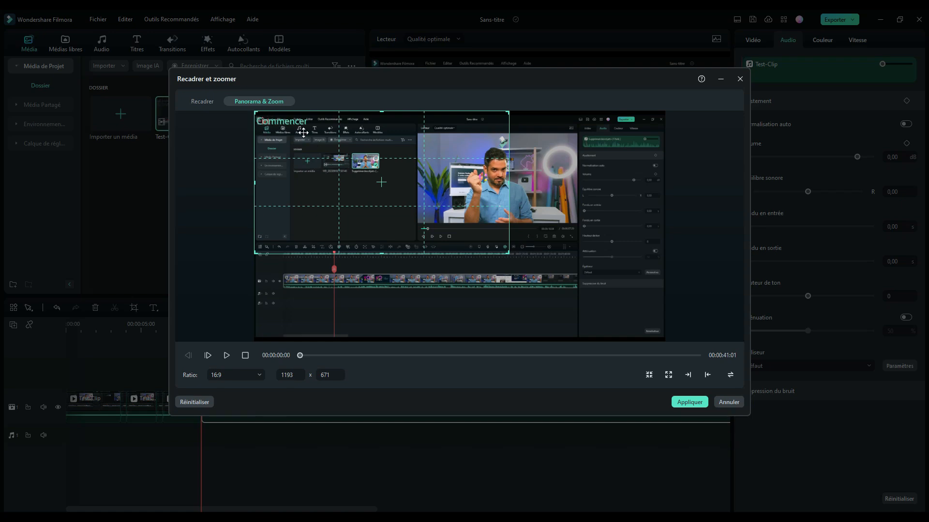
click(308, 150)
click(308, 146)
click(322, 146)
drag(325, 133, 283, 227)
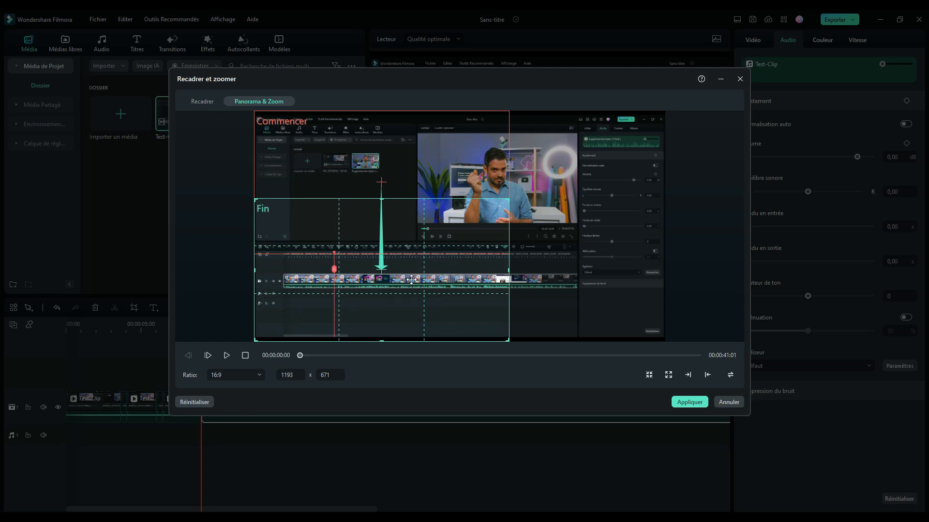
click(675, 402)
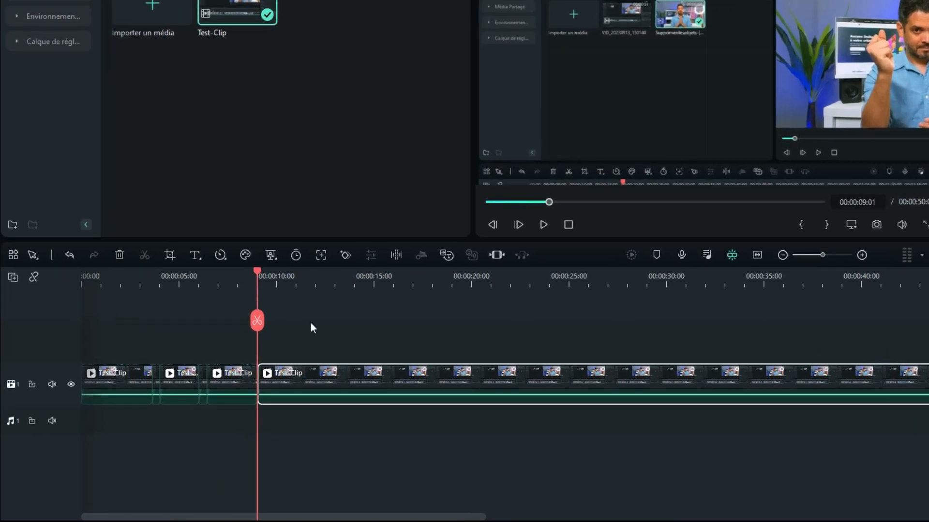
Step: Split the last segment ten frames after its start to isolate the short downward pan
key(Right)
key(Right)
key(Right)
key(Right)
key(Right)
key(Right)
key(Right)
key(Right)
key(Right)
key(Right)
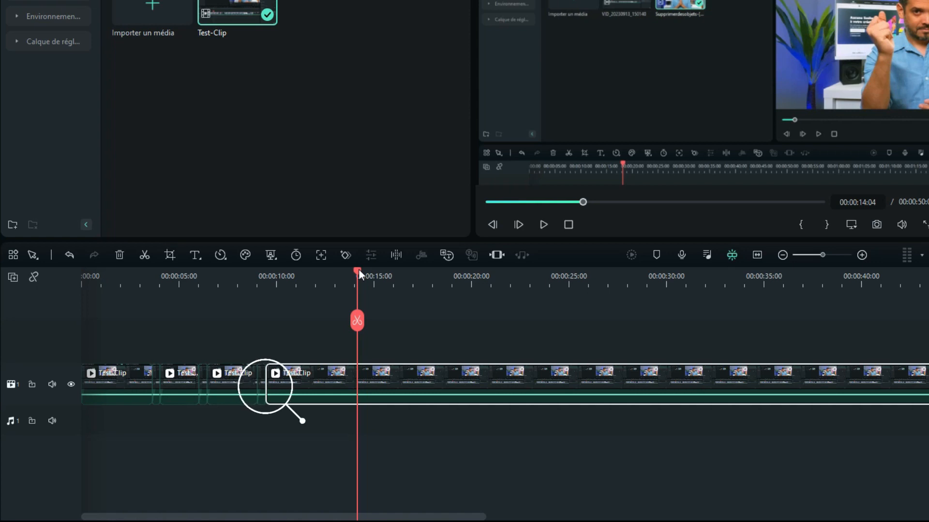
Step: Play back the beginning of the last segment to review its motion after the split
drag(358, 269, 277, 280)
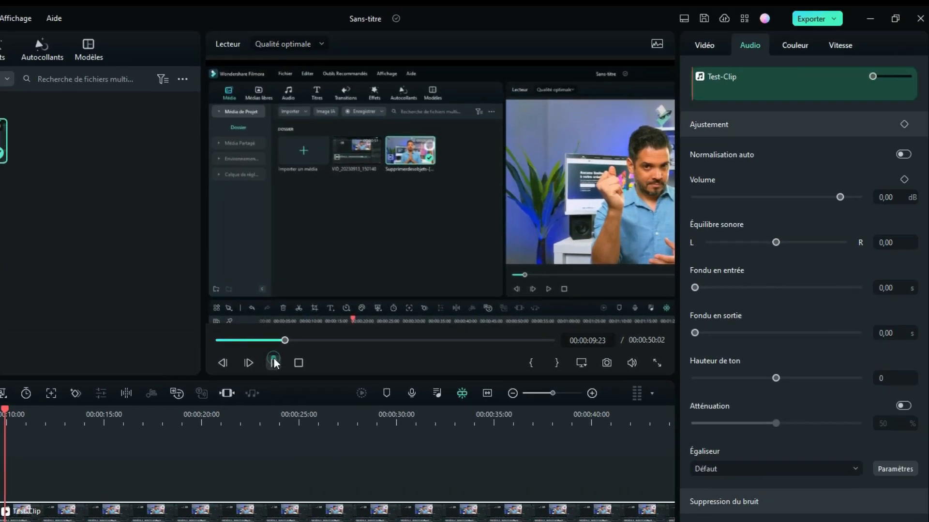
click(544, 225)
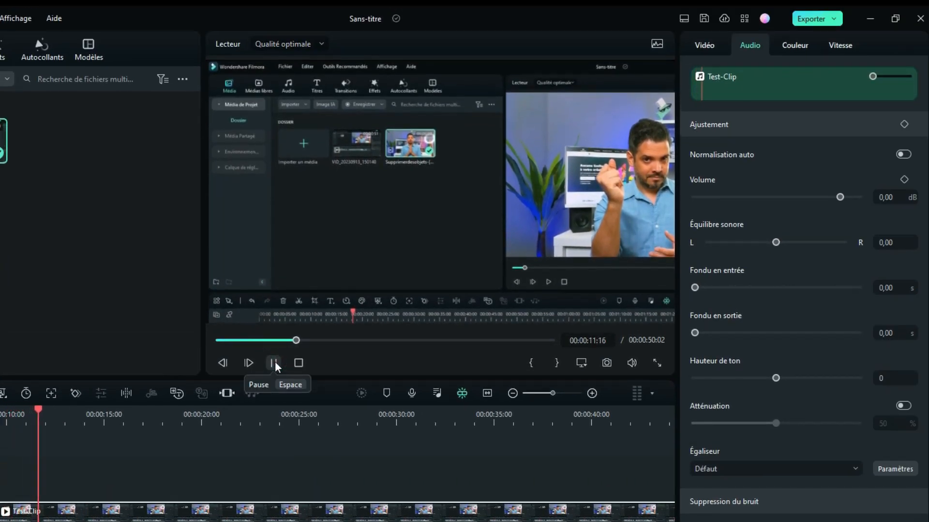
click(273, 363)
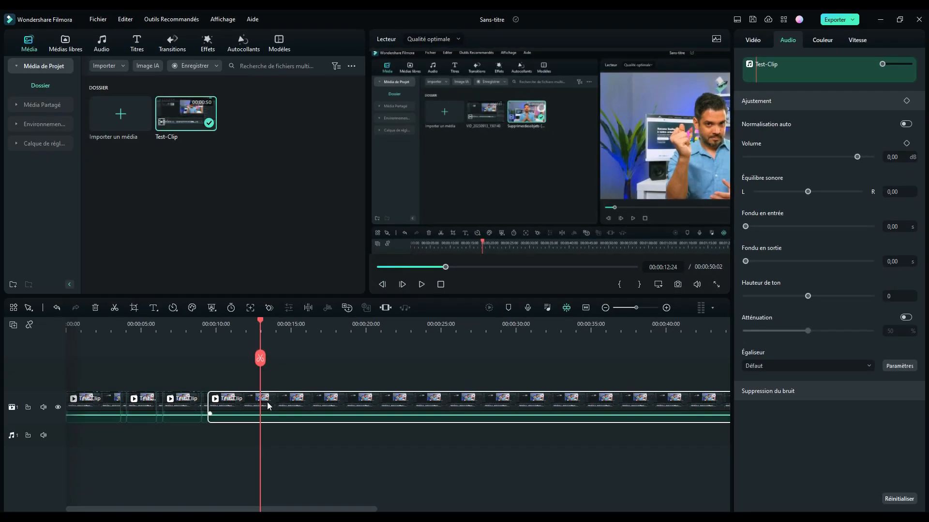
Step: Move the last segment's Pan & Zoom start frame onto the end frame at the picture's lower-left corner and apply it
right_click(268, 406)
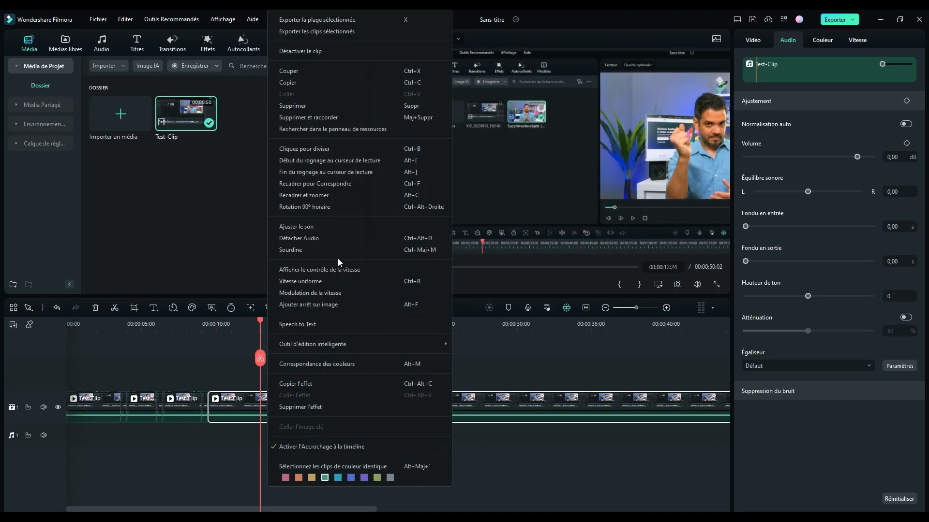
click(330, 197)
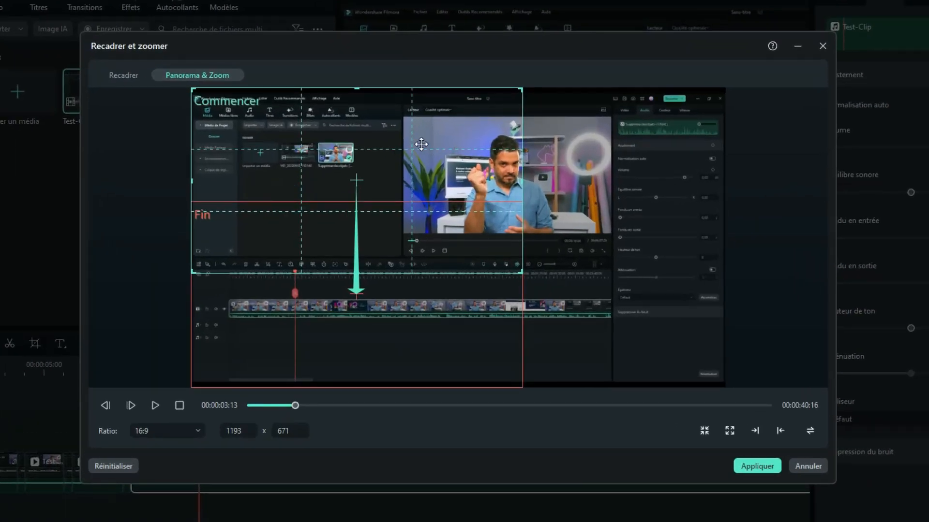
drag(430, 131, 395, 250)
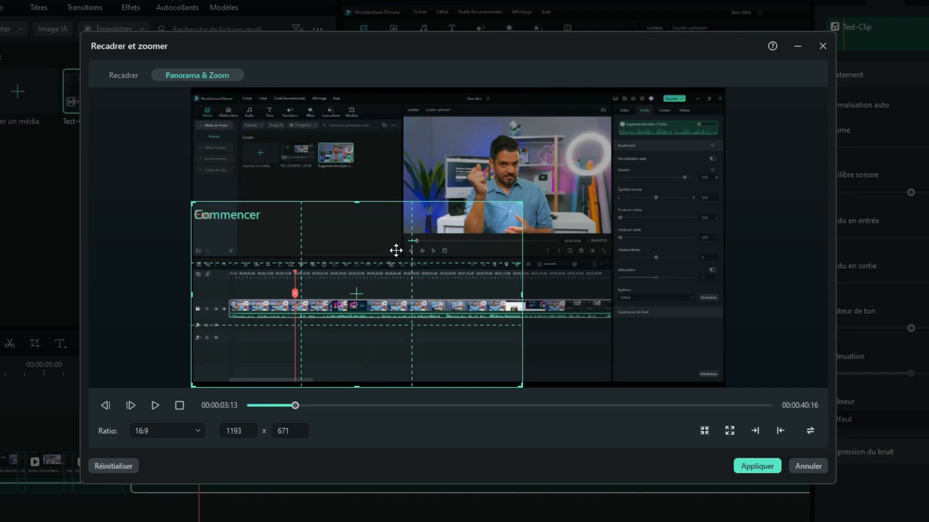
click(753, 466)
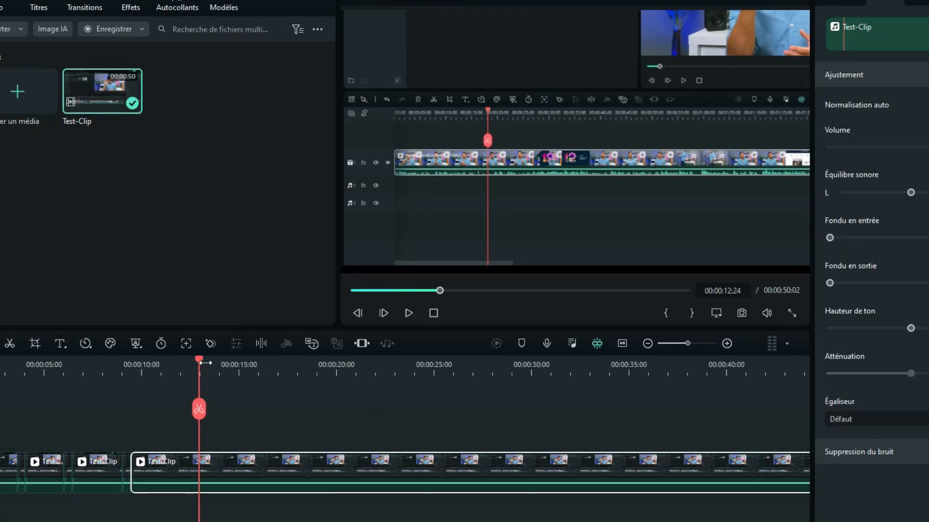
Step: Split the last segment at 00:00:12:00 and apply an upward pan to the new last segment, with its end frame at the picture's upper-left corner
drag(198, 361, 181, 384)
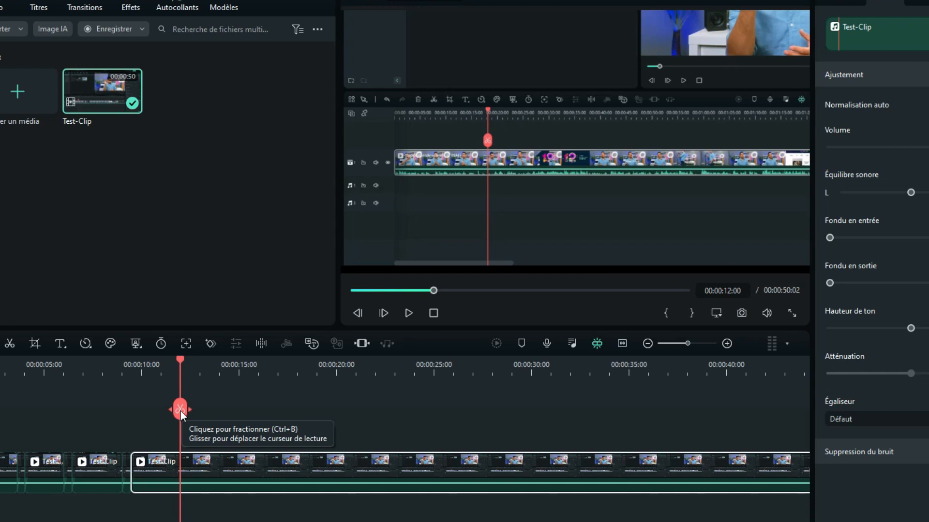
click(181, 411)
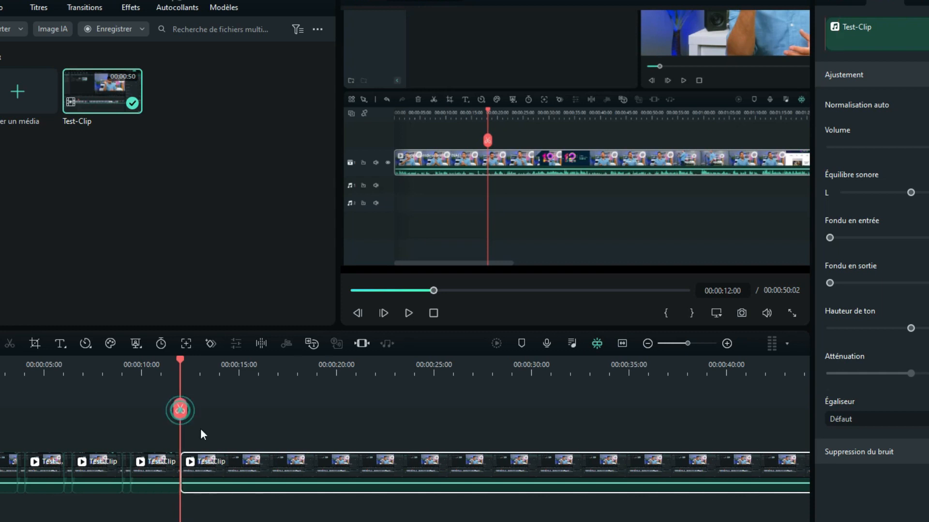
right_click(211, 467)
click(293, 197)
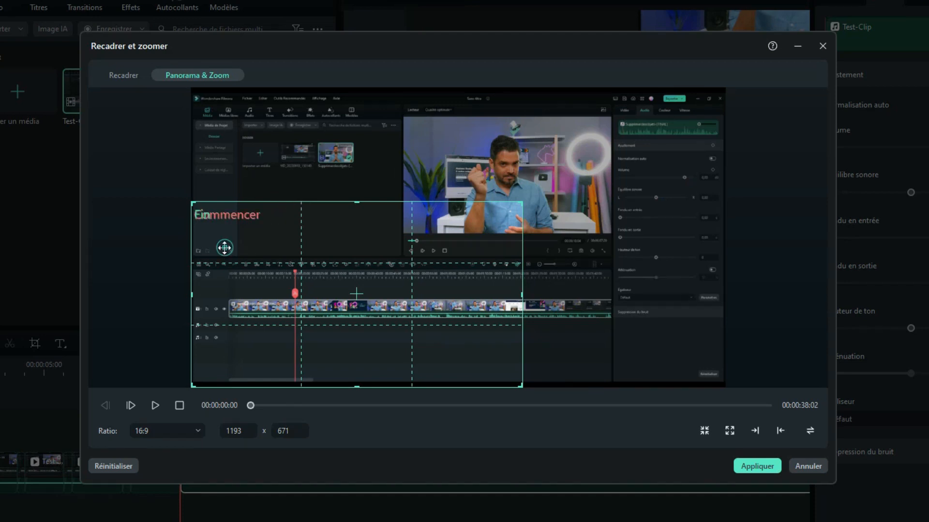
drag(231, 286, 193, 157)
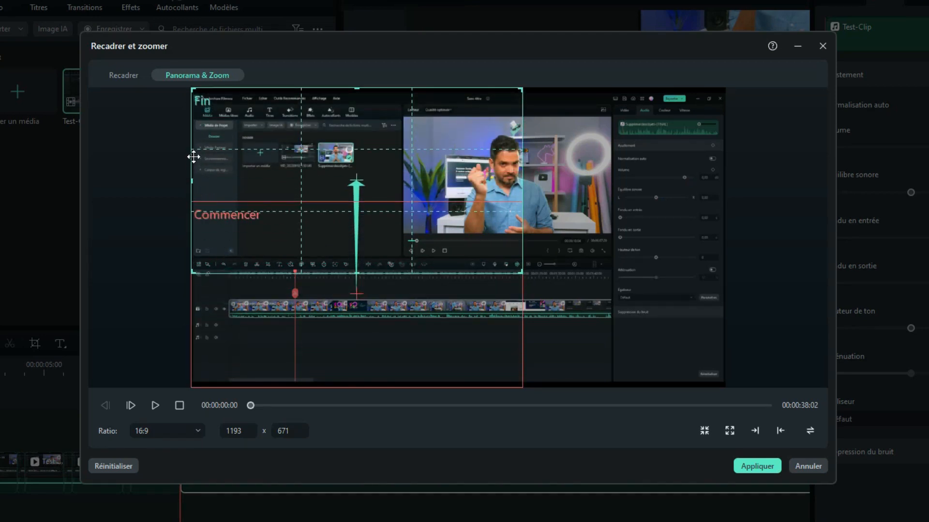
click(755, 466)
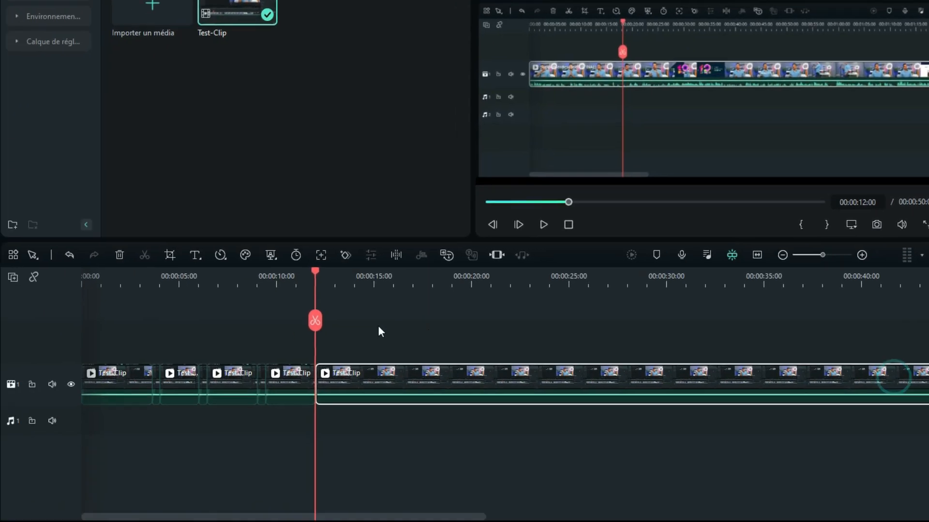
Step: Split the last segment at 00:00:12:10, ten frames after its start, to isolate the short upward pan
key(Right)
key(Right)
key(Right)
key(Right)
key(Right)
key(Right)
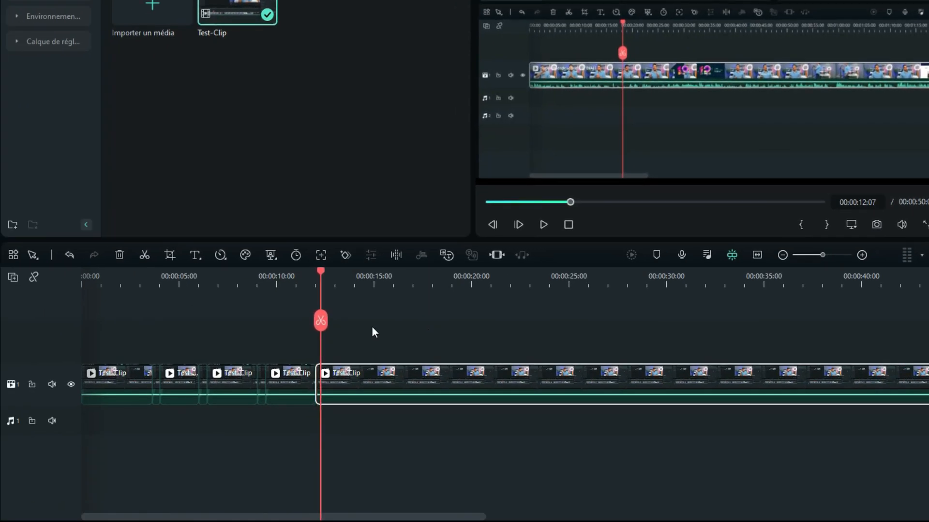
click(321, 321)
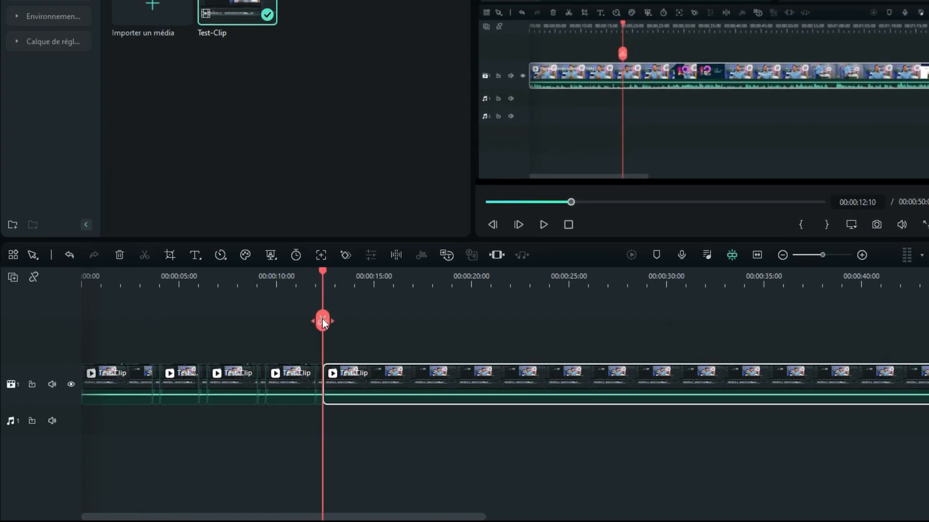
Step: Hold the last segment's framing by moving its Pan & Zoom start frame up onto the upper-left end frame, and apply it
right_click(356, 376)
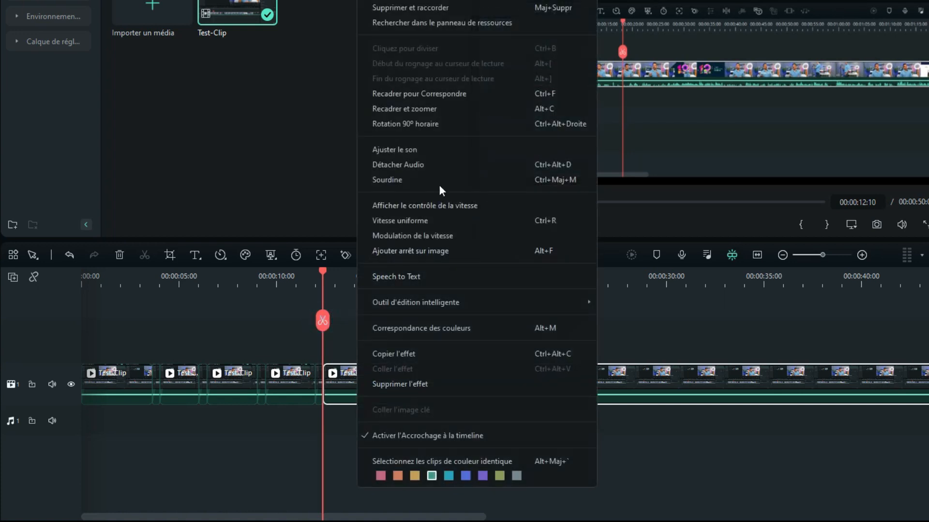
click(449, 109)
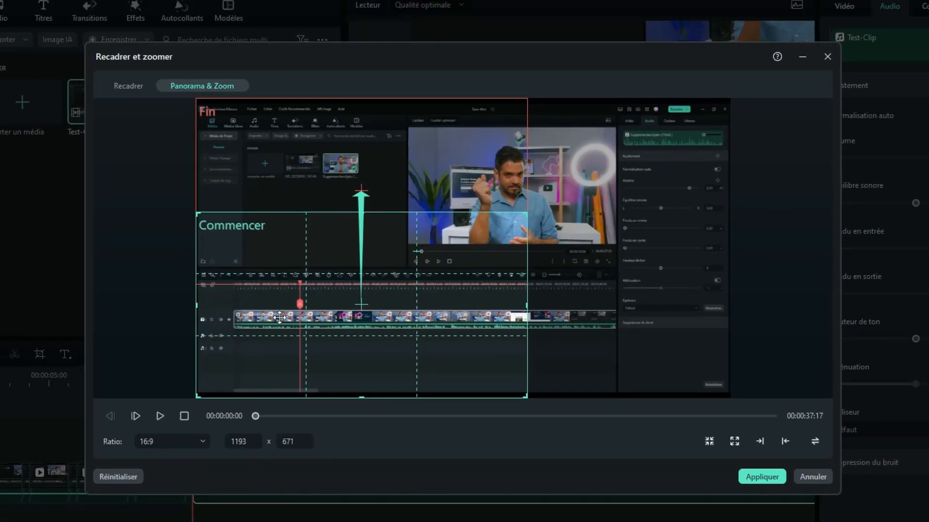
drag(282, 357, 242, 233)
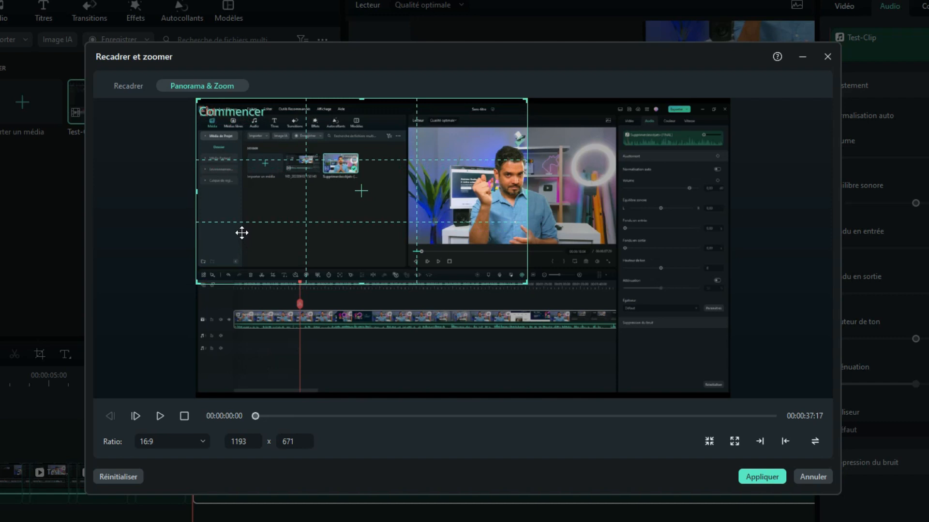
click(764, 477)
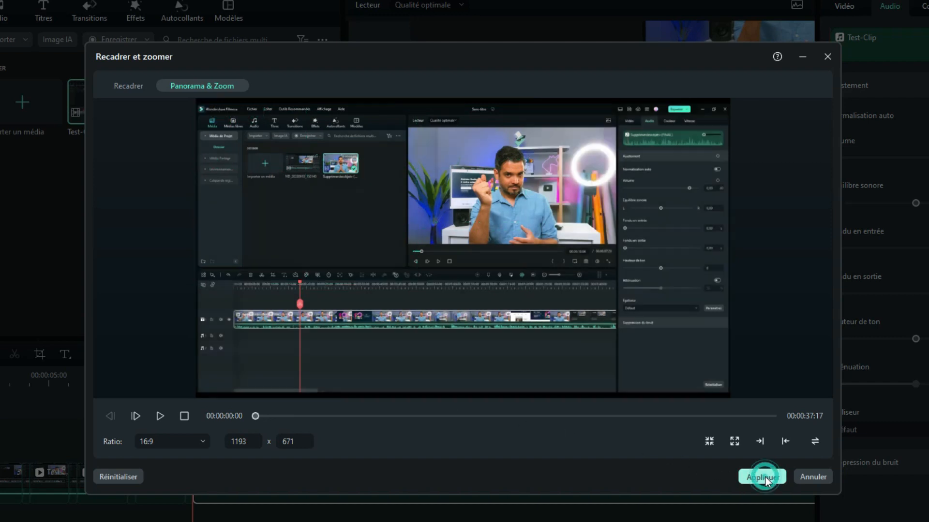
Step: Split the last segment at 00:00:14:16 and apply a Pan & Zoom ending on a small frame around the player's lower-right controls
drag(193, 369, 237, 373)
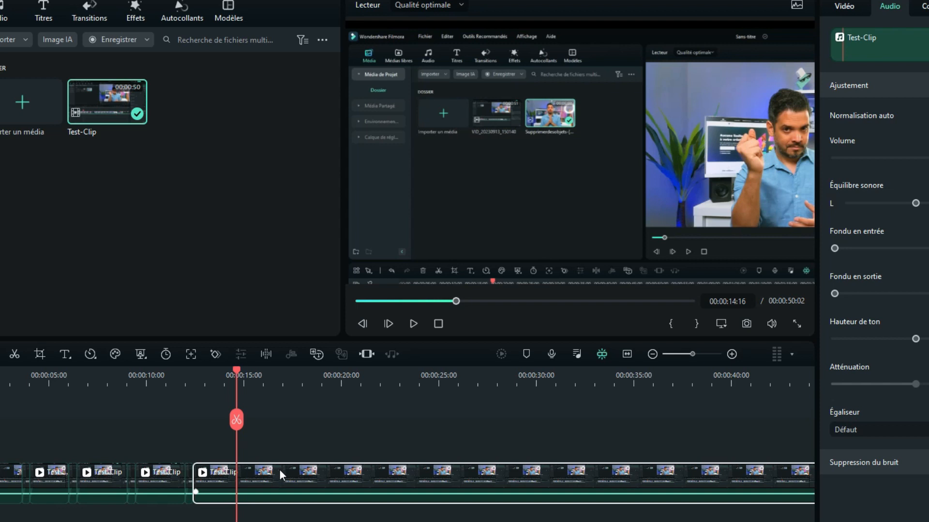
click(237, 420)
right_click(281, 474)
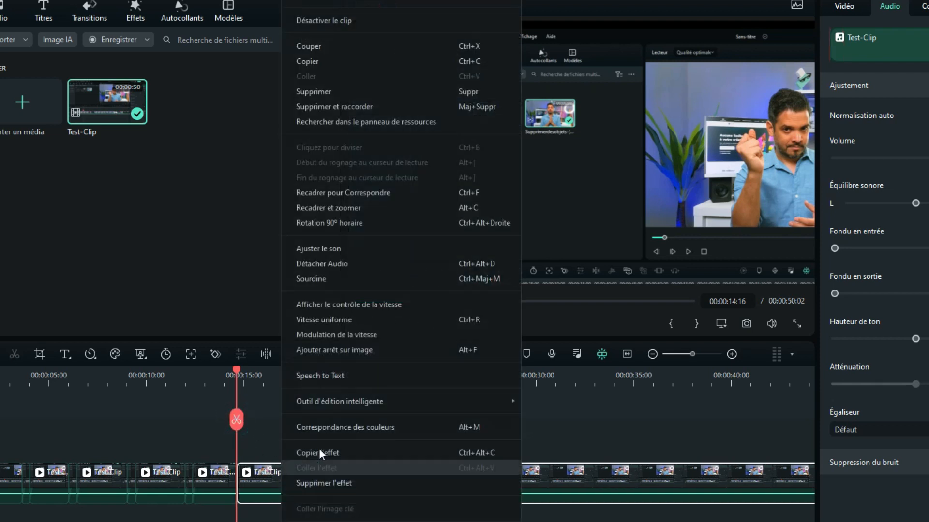
click(370, 208)
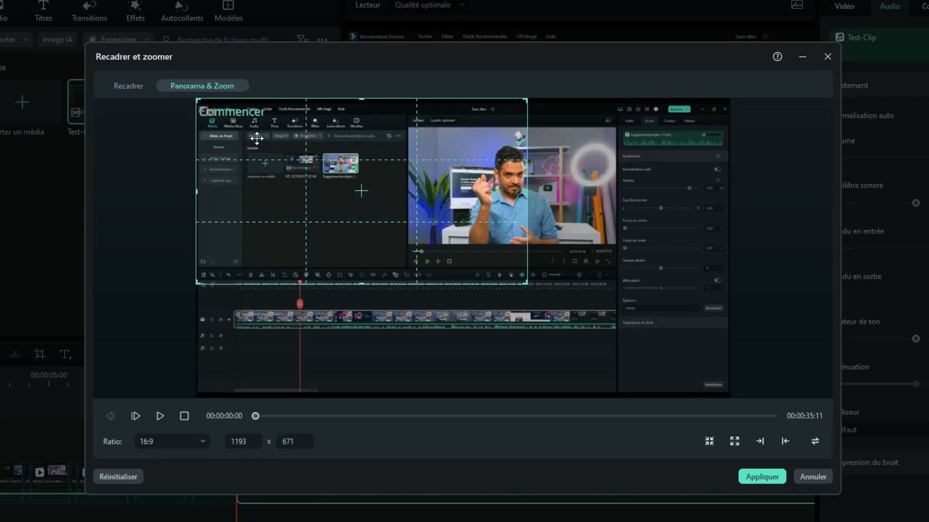
drag(256, 144, 409, 210)
drag(348, 166, 538, 278)
drag(607, 325, 580, 275)
click(754, 477)
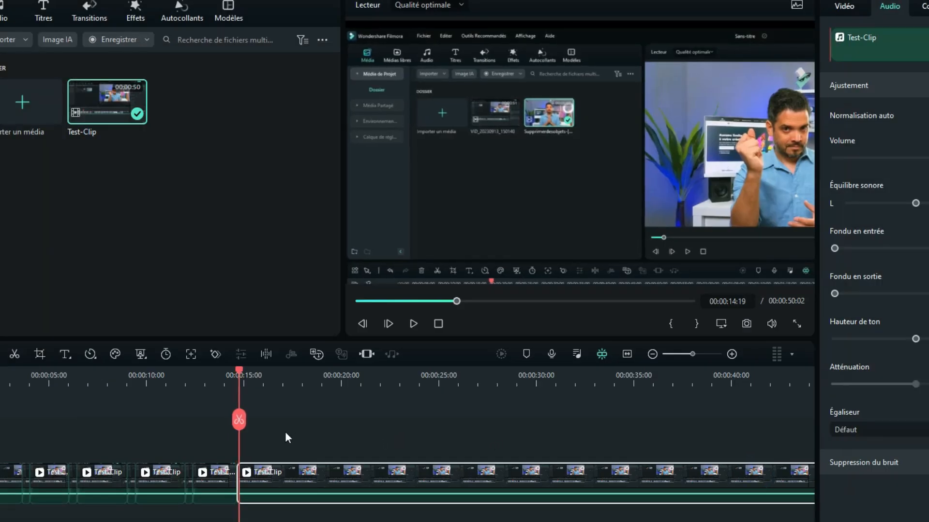
Step: Split the last segment at 00:00:15:01 and hold its close-up by matching the start frame to the 524 x 295 end frame
click(245, 421)
right_click(278, 478)
click(360, 208)
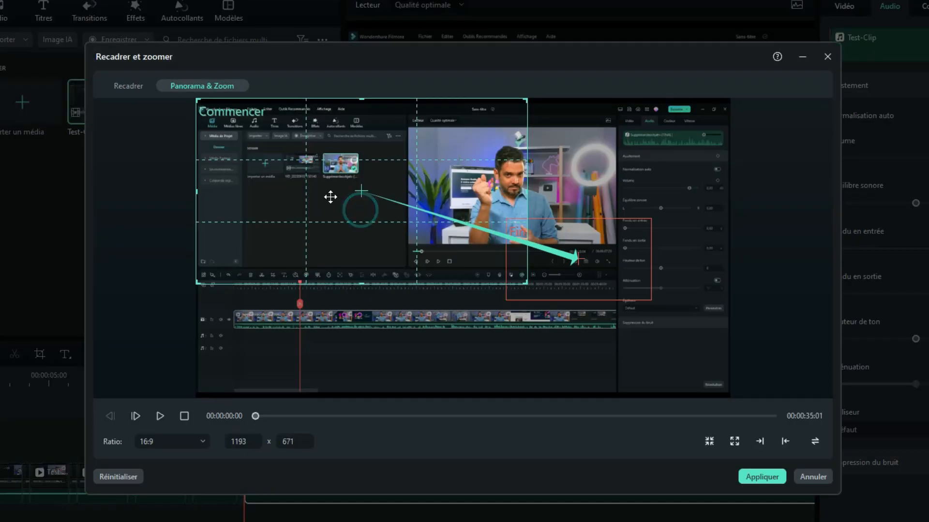
drag(394, 222, 451, 217)
drag(321, 116, 505, 267)
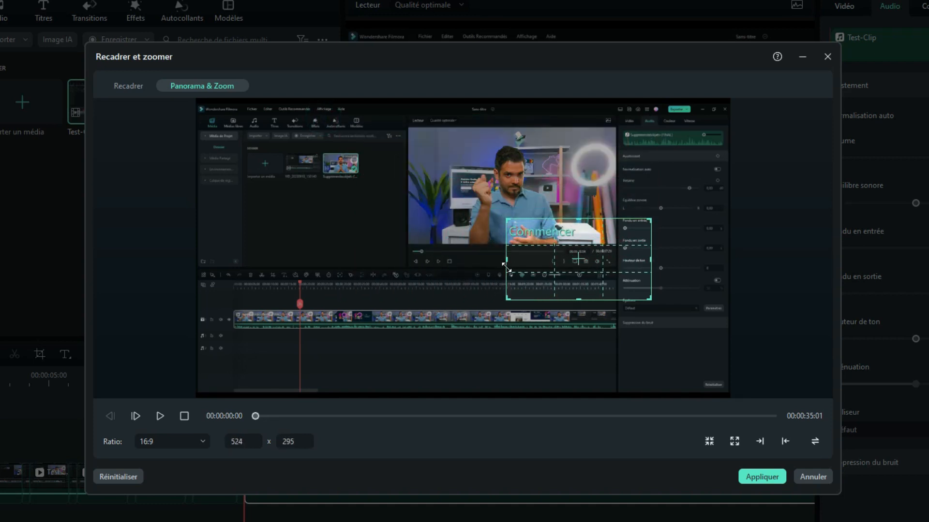
click(741, 478)
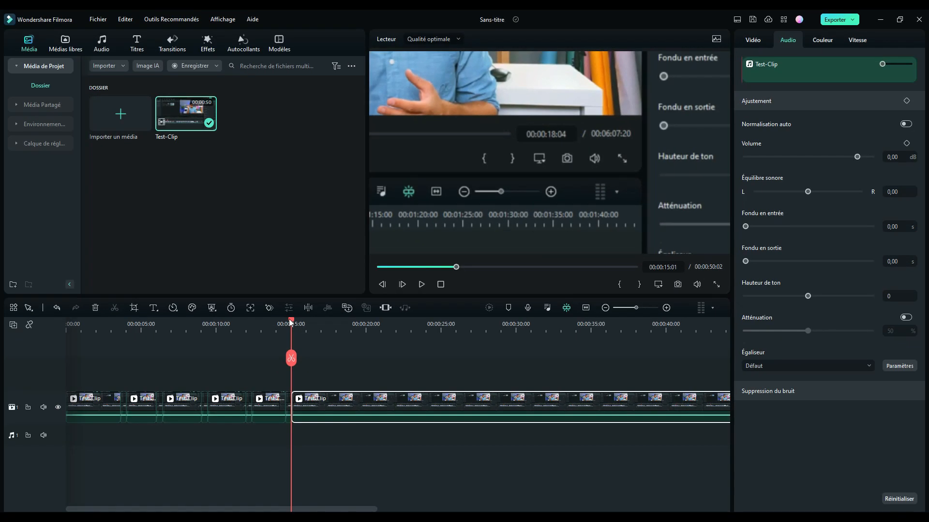
Step: Split the last segment at 00:00:18:15 and apply a zoom-out from the small frame to a full 1920 x 1080 end frame
drag(318, 324, 344, 321)
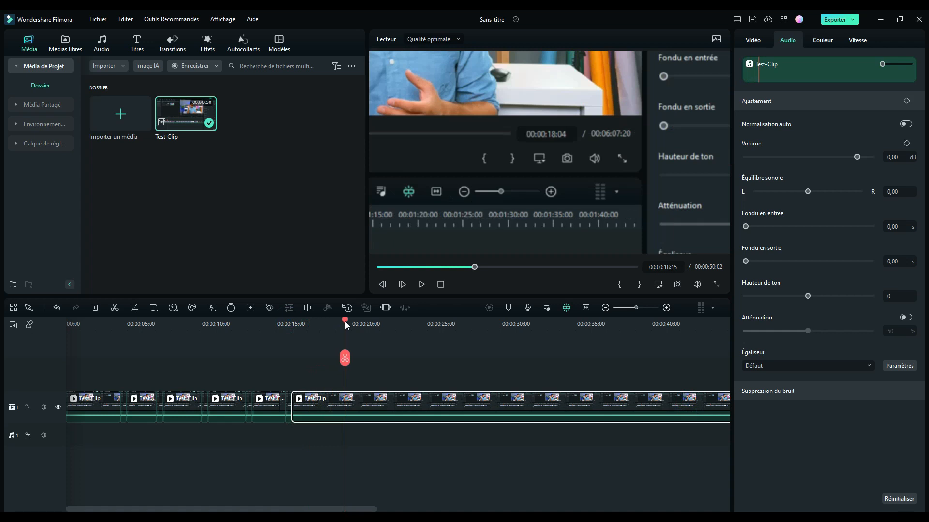
click(345, 359)
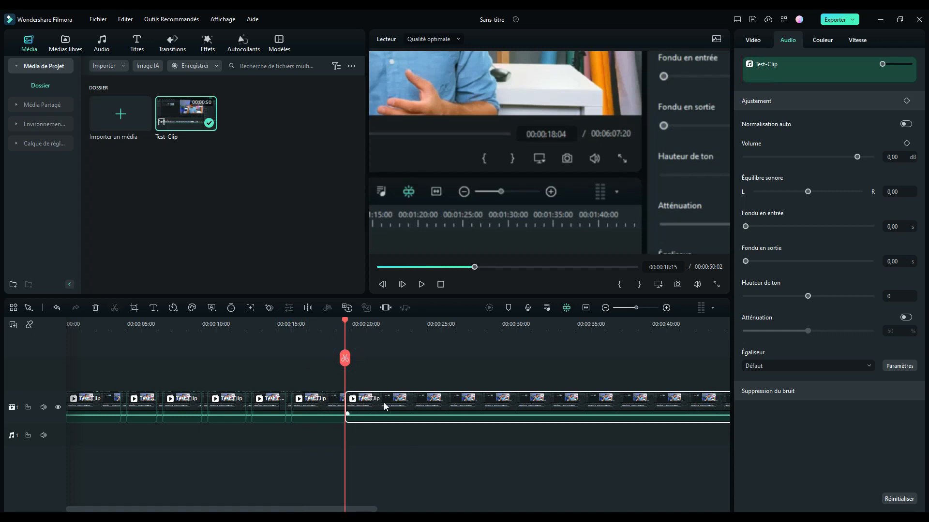
right_click(403, 402)
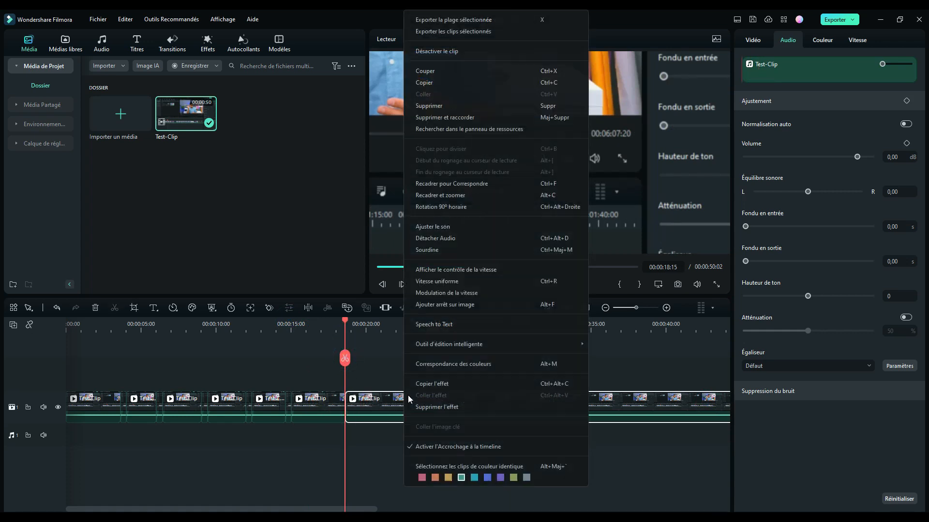
click(455, 196)
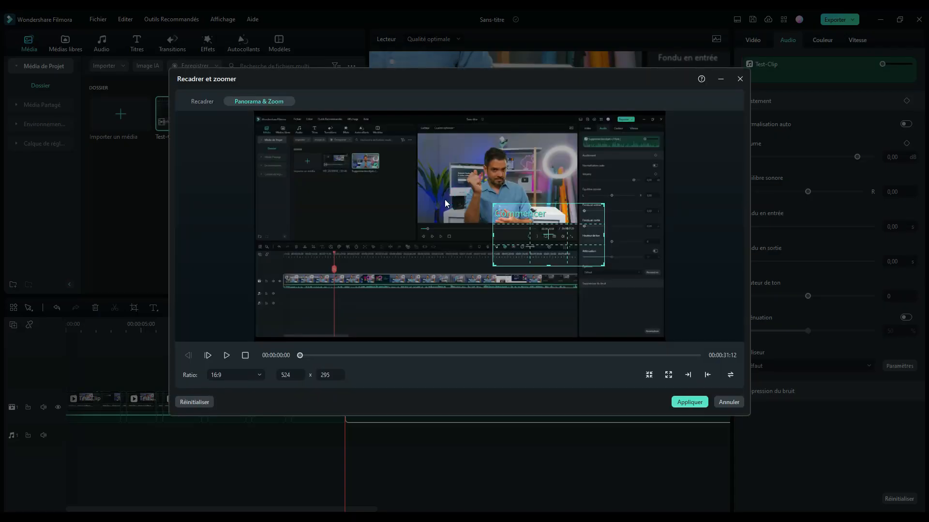
drag(536, 246, 306, 156)
drag(363, 174, 697, 427)
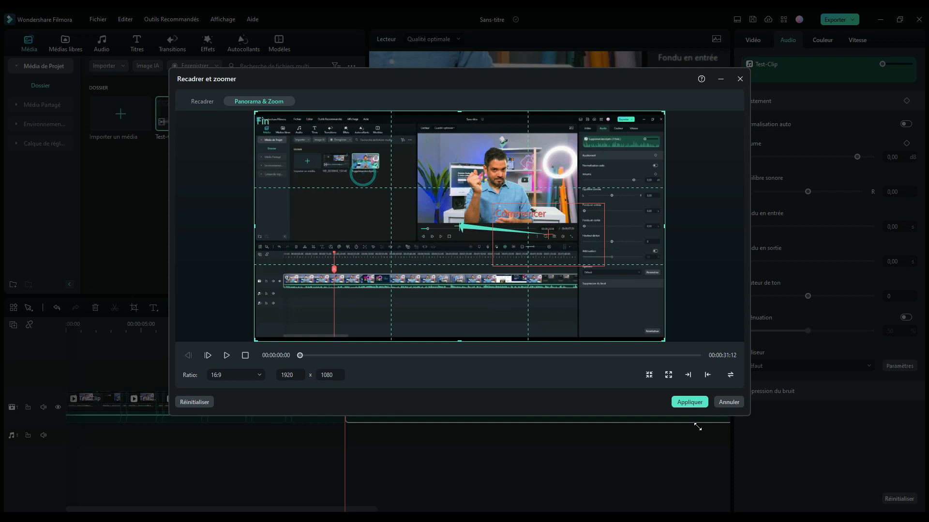
click(691, 402)
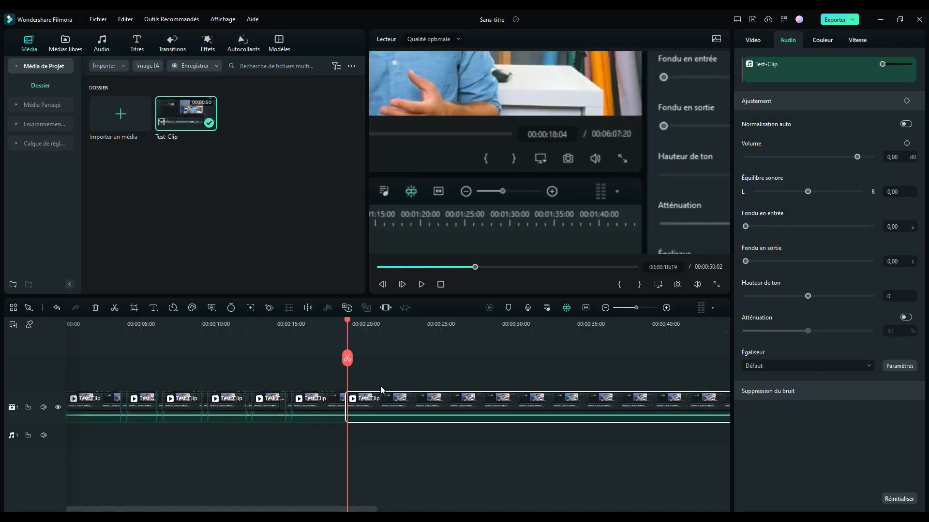
Step: Split the last segment at 00:00:19:00, ten frames after its start, to isolate the short zoom-out
key(Right)
key(Right)
key(Right)
key(Right)
key(Right)
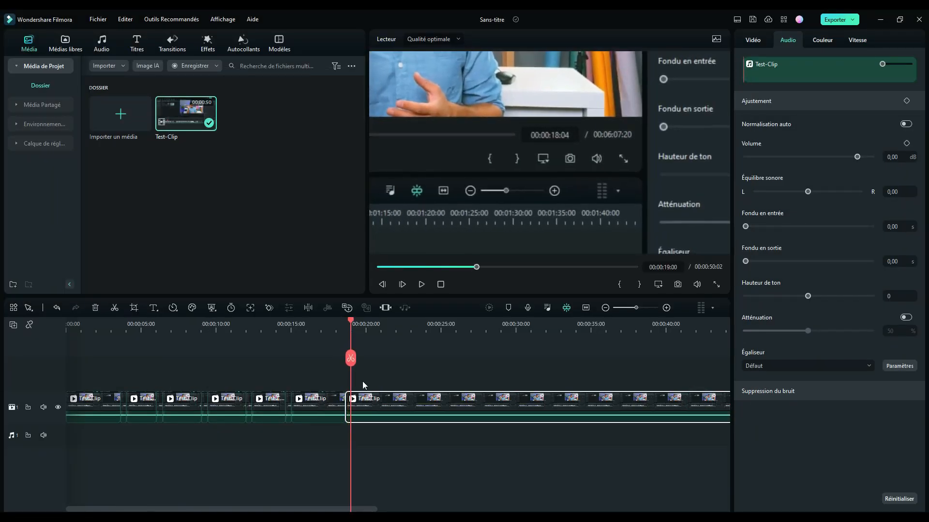
click(352, 359)
Step: Replace the last segment's Pan & Zoom with a static crop covering the full 1920 x 1080 picture, and apply it
right_click(383, 402)
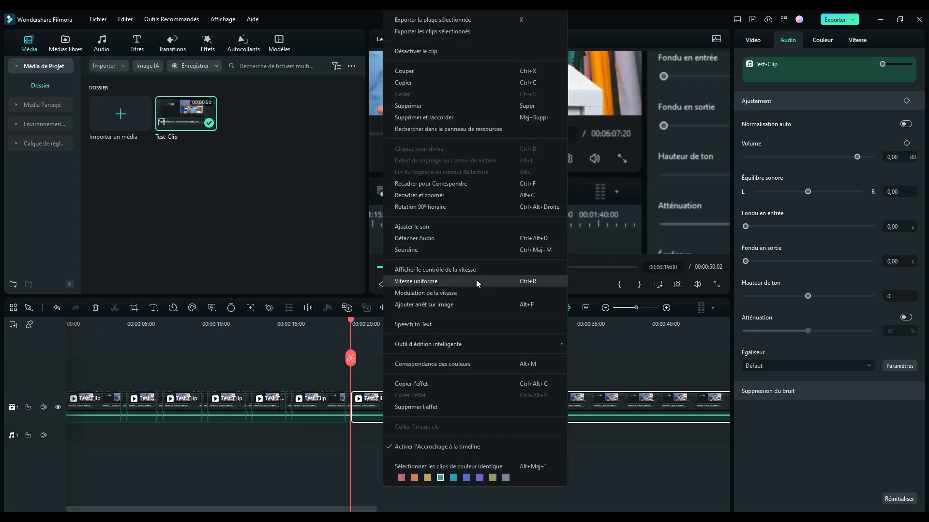
click(461, 194)
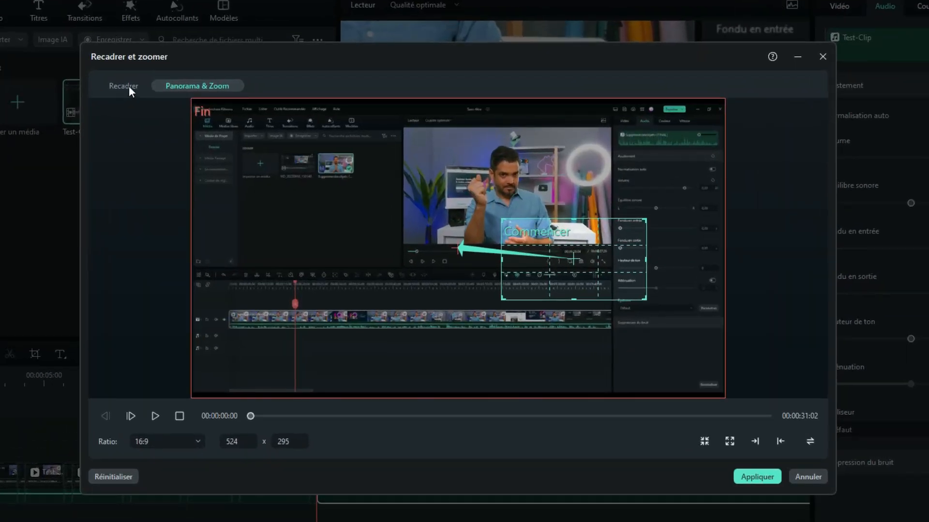
click(129, 87)
drag(505, 297, 323, 431)
drag(440, 347, 211, 174)
drag(507, 272, 724, 396)
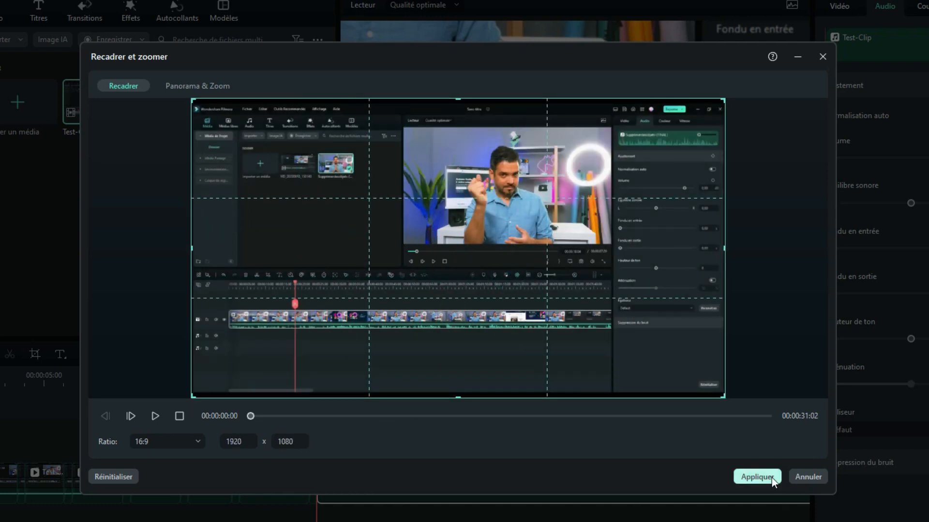
click(757, 477)
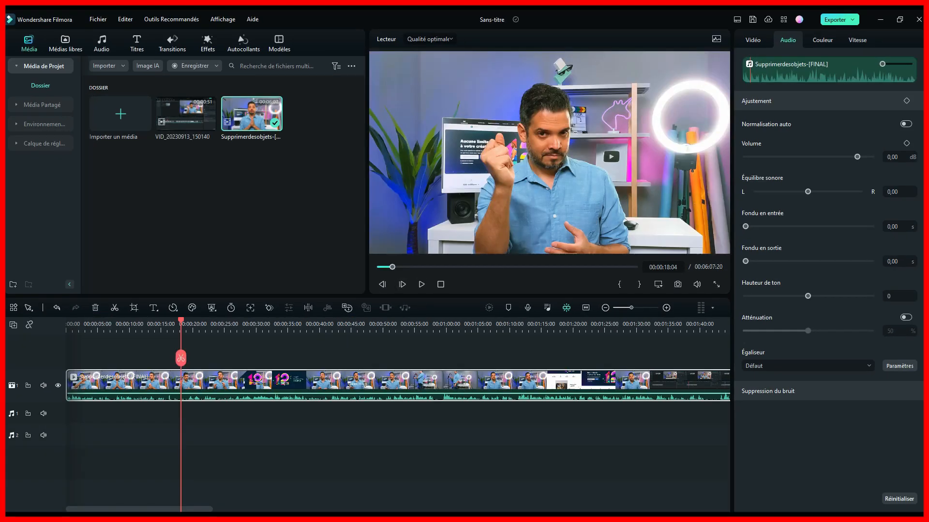